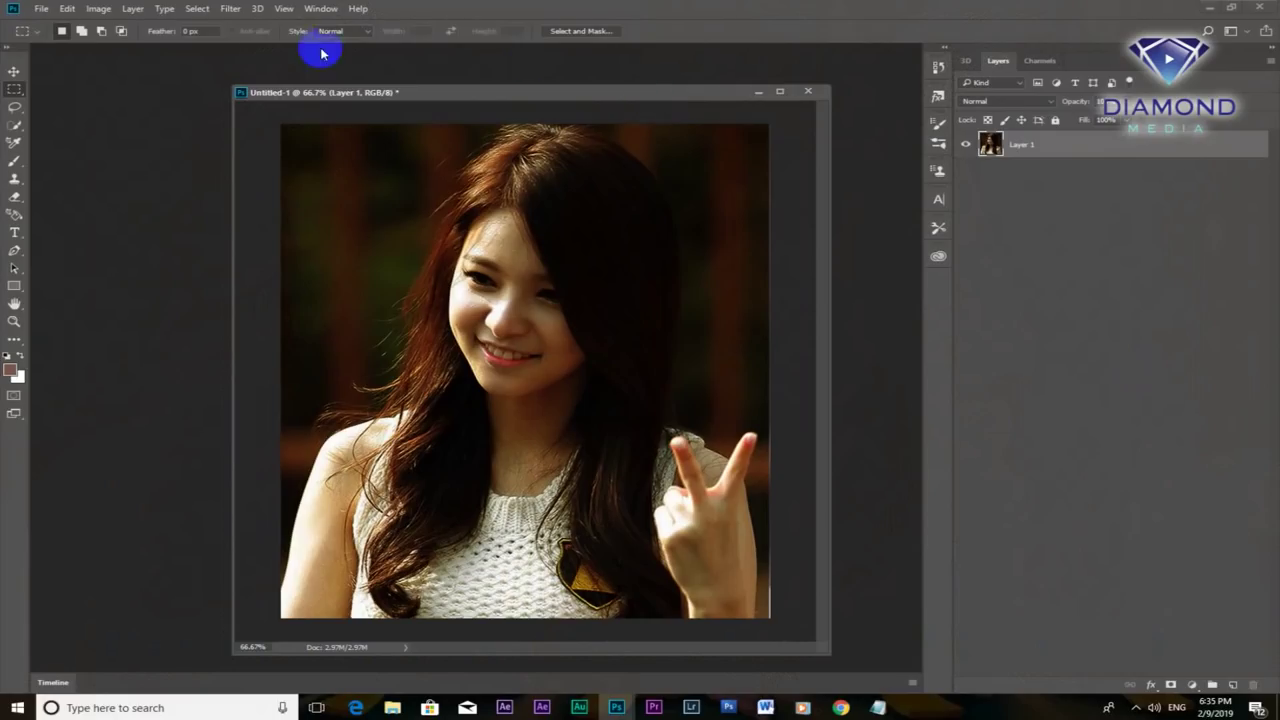
# Try a Color Balance midtone shift toward red, then discard it.
pyautogui.click(97, 9)
pyautogui.moveTo(122, 43)
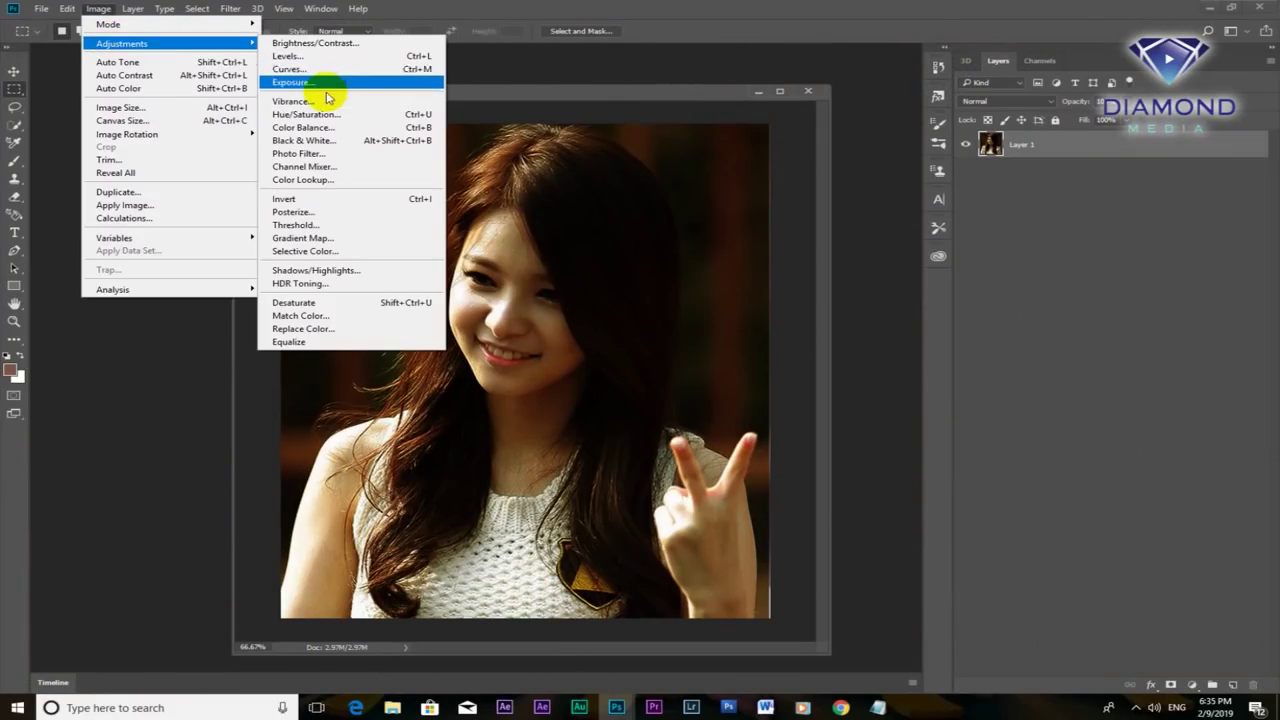
pyautogui.click(330, 128)
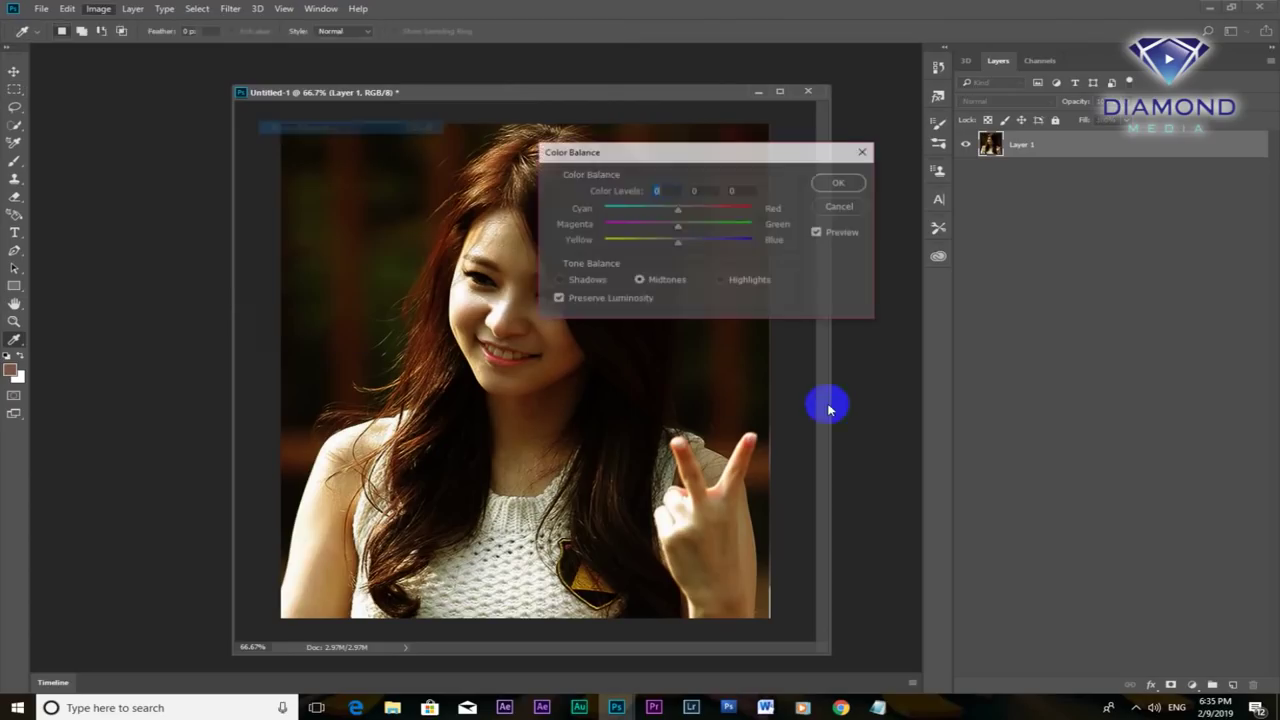
pyautogui.moveTo(731, 209)
pyautogui.mouseDown()
pyautogui.moveTo(621, 218)
pyautogui.moveTo(714, 223)
pyautogui.moveTo(616, 229)
pyautogui.mouseUp()
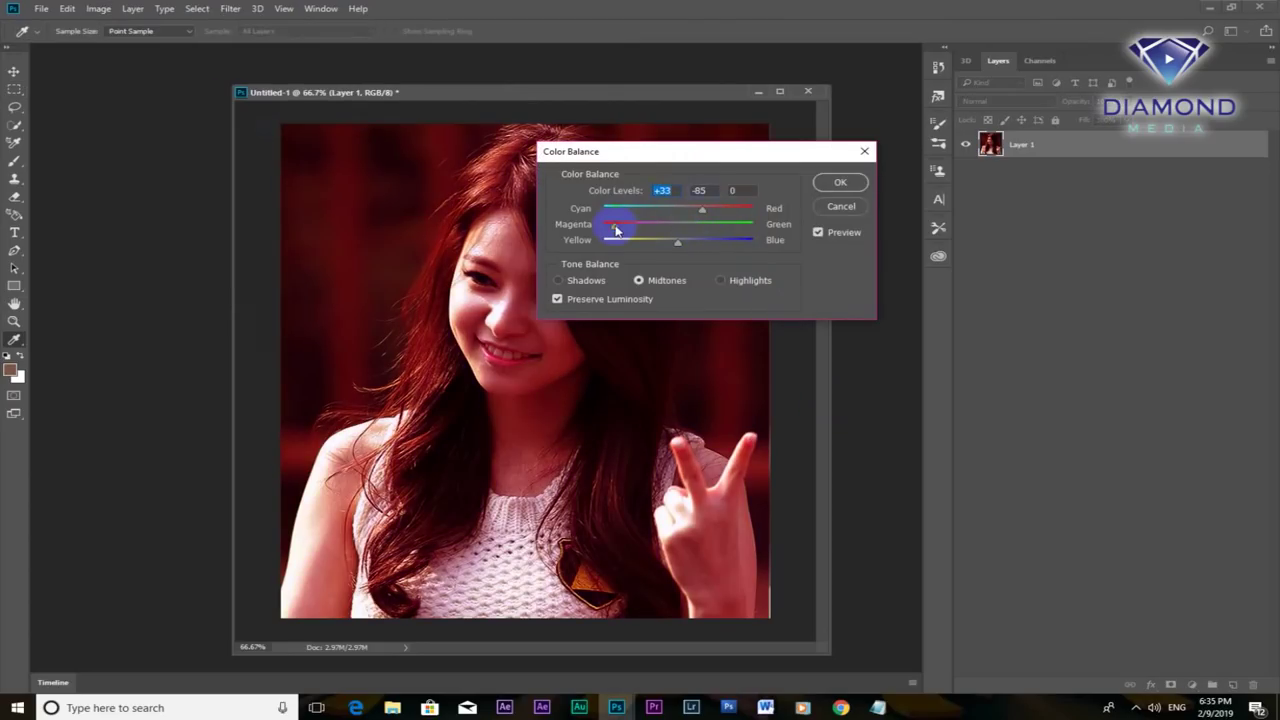
pyautogui.click(841, 218)
pyautogui.click(845, 208)
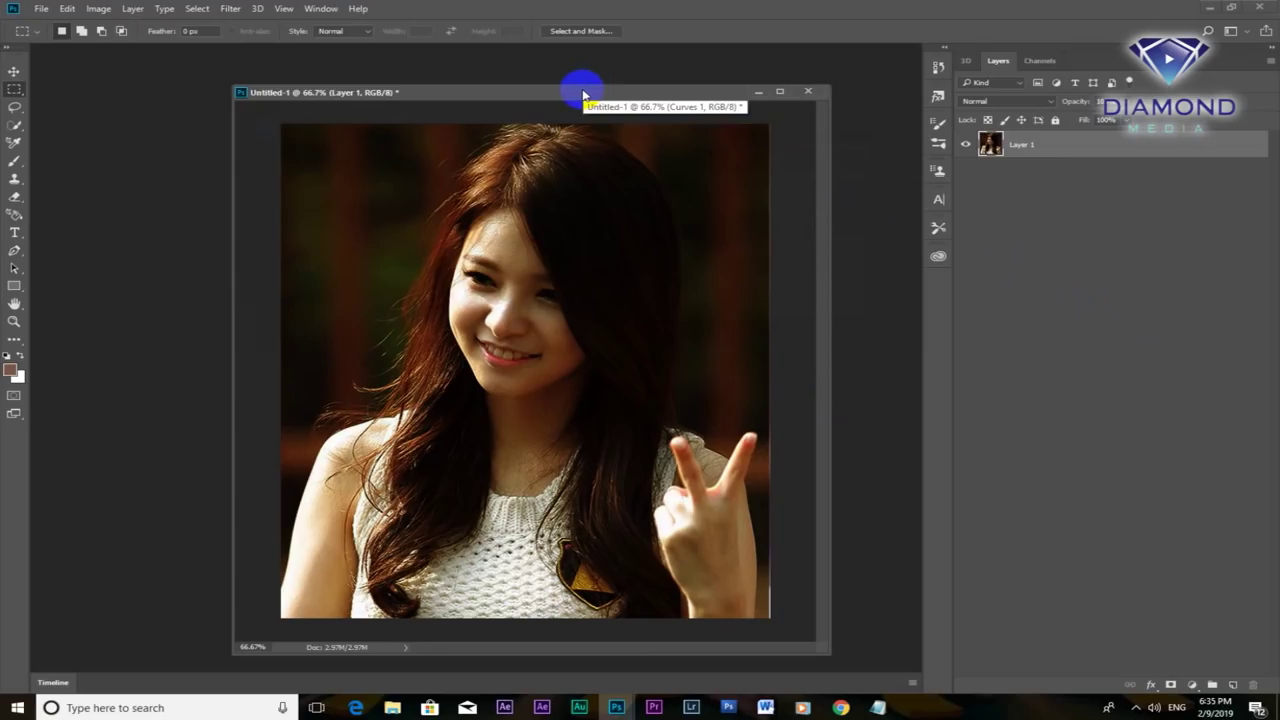
# Show the Adjustments panel from the Window menu and choose Curves.
pyautogui.click(319, 10)
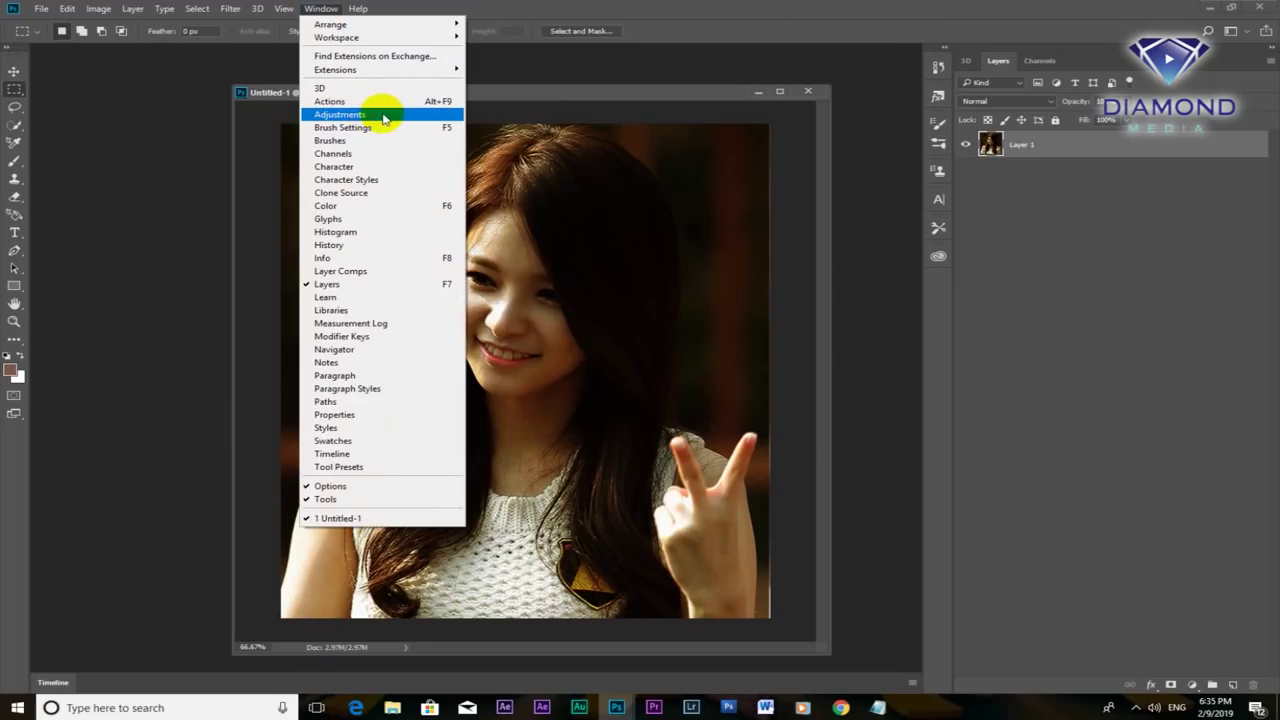
pyautogui.click(371, 114)
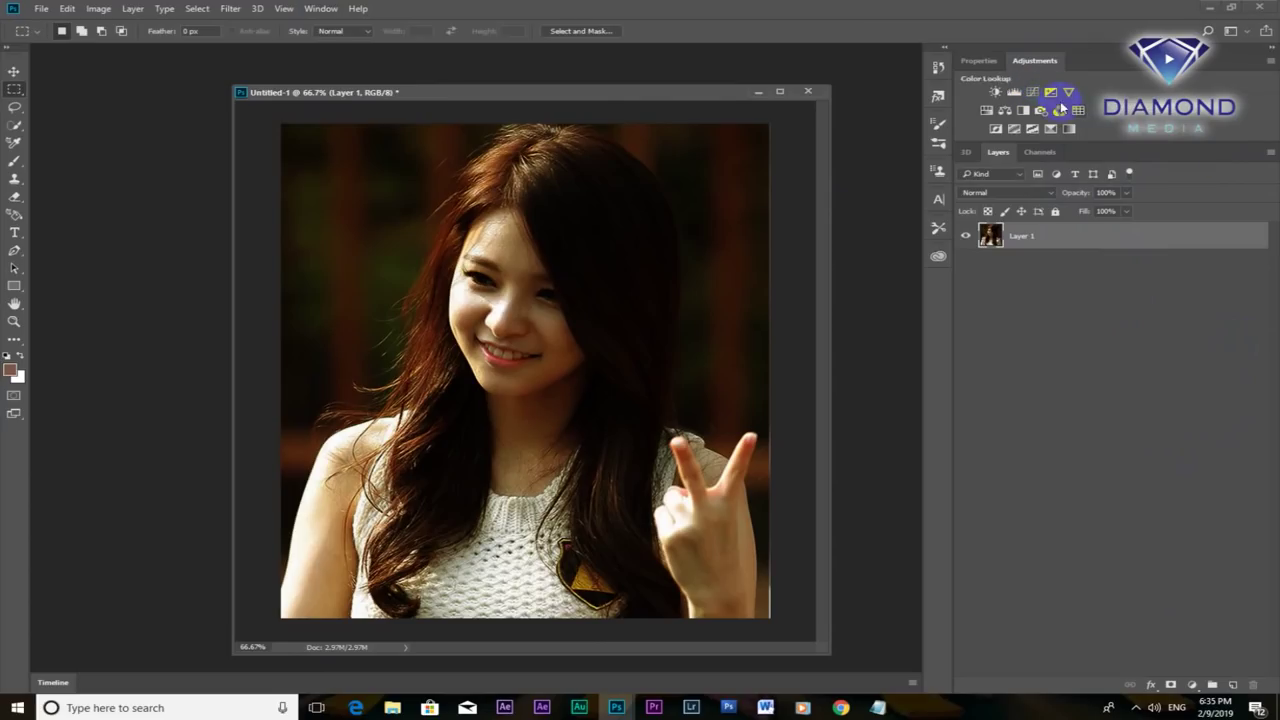
pyautogui.click(1024, 90)
# Add a Curves adjustment layer above Layer 1, test a darkening curve, then reset it straight.
pyautogui.click(1032, 92)
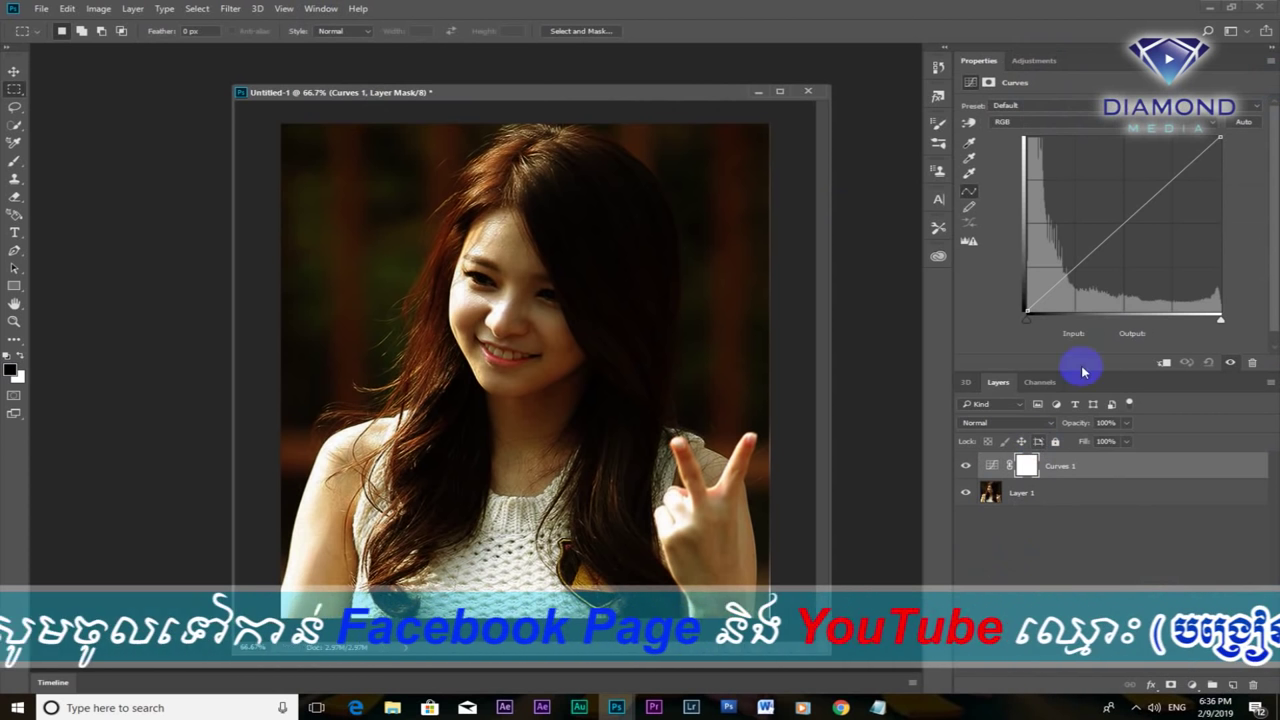
pyautogui.moveTo(1121, 231); pyautogui.dragTo(1180, 262)
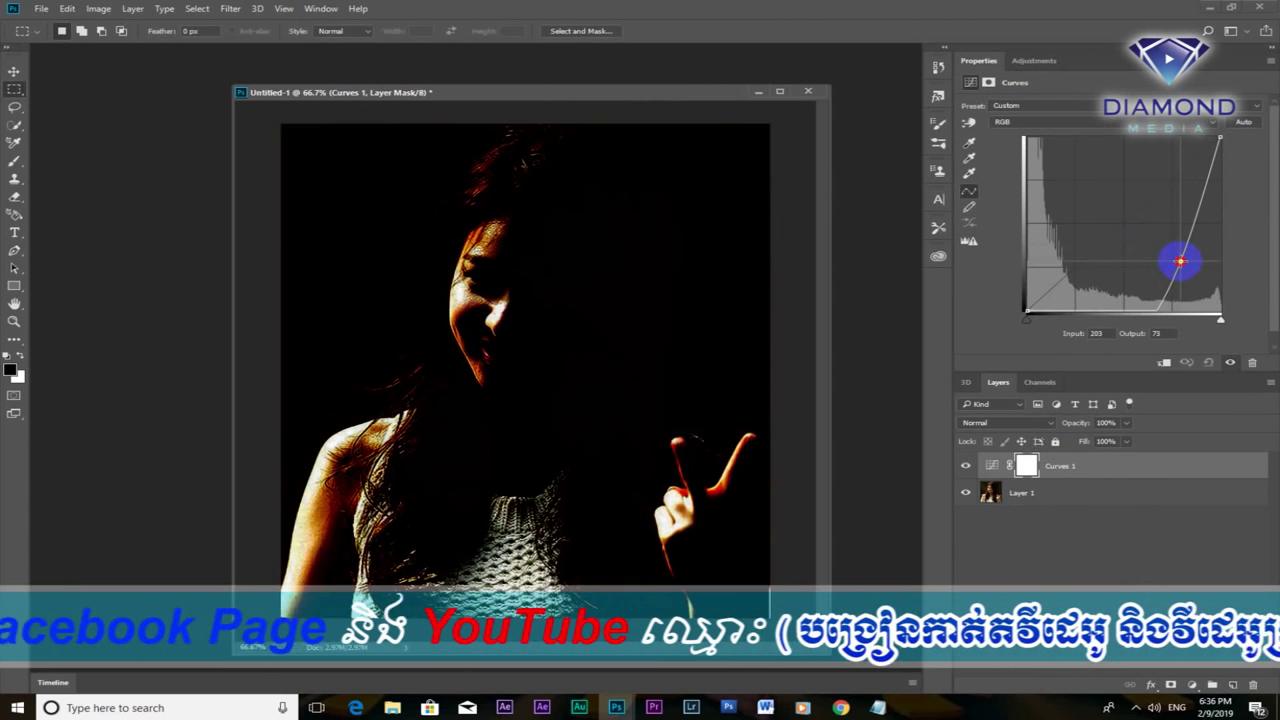
pyautogui.click(966, 466)
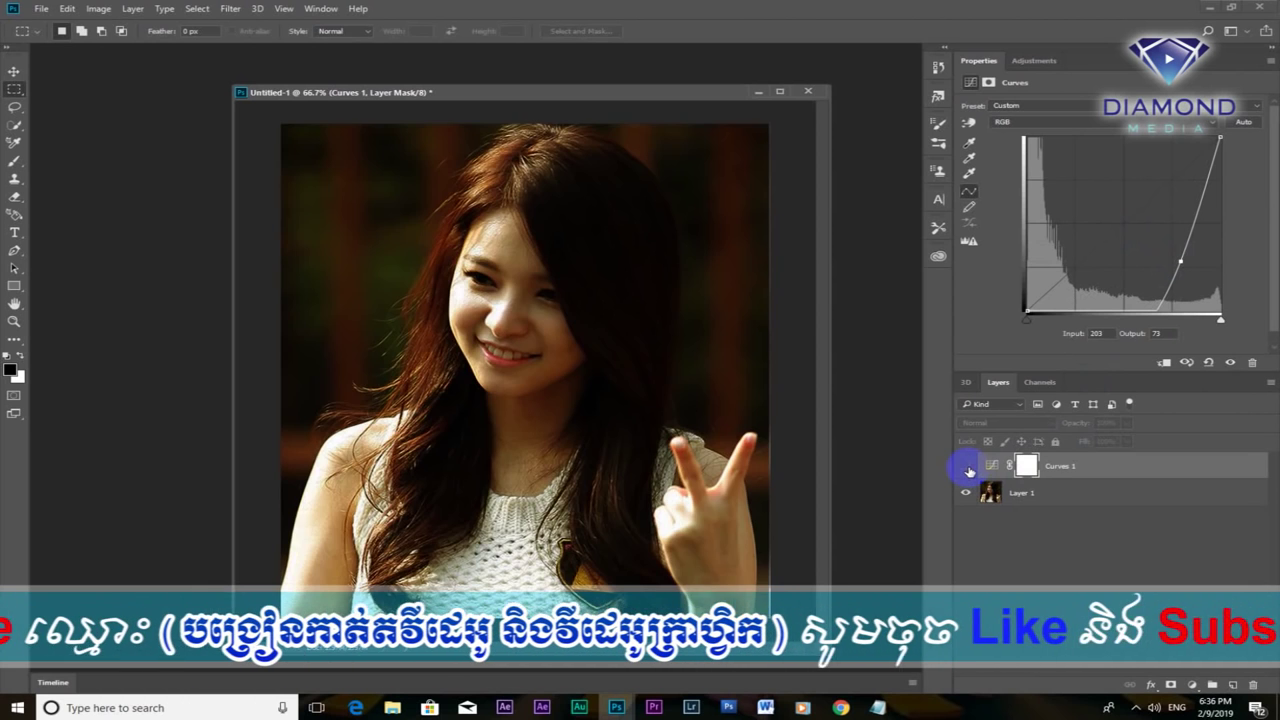
pyautogui.click(966, 466)
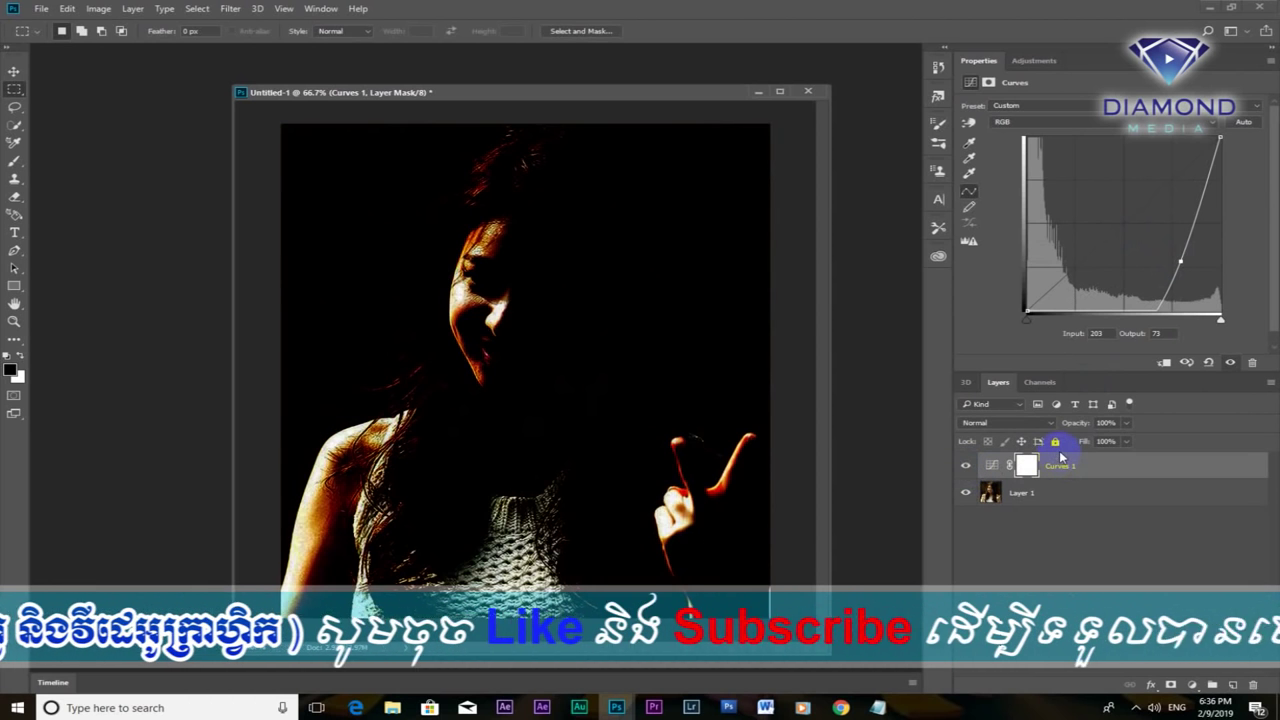
pyautogui.hotkey('ctrl', 'z')
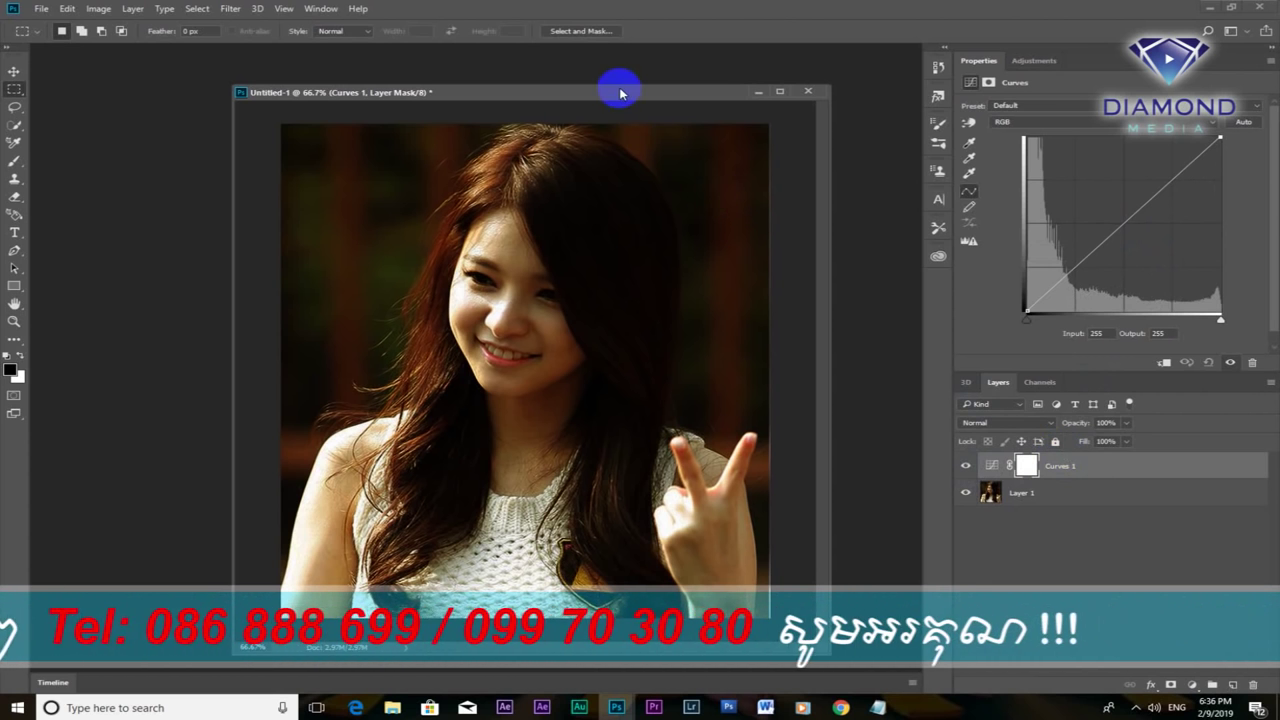
pyautogui.moveTo(592, 93); pyautogui.dragTo(447, 85)
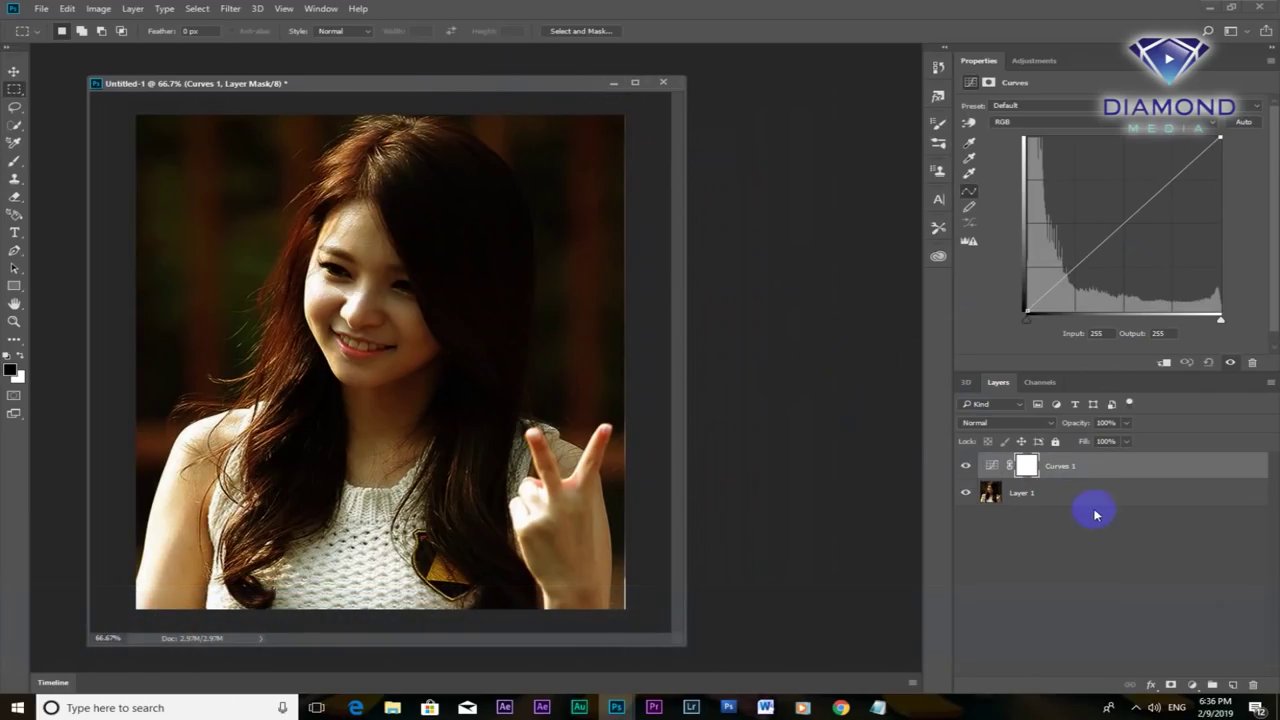
pyautogui.click(961, 468)
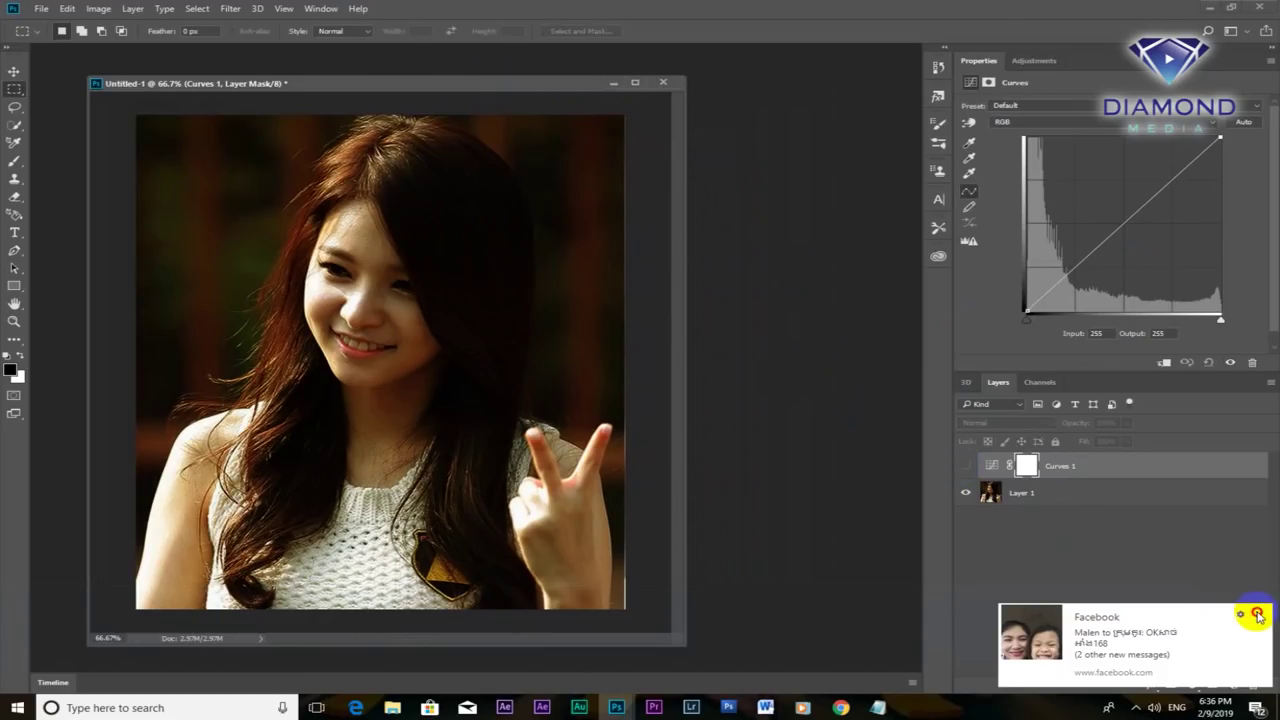
pyautogui.click(1257, 614)
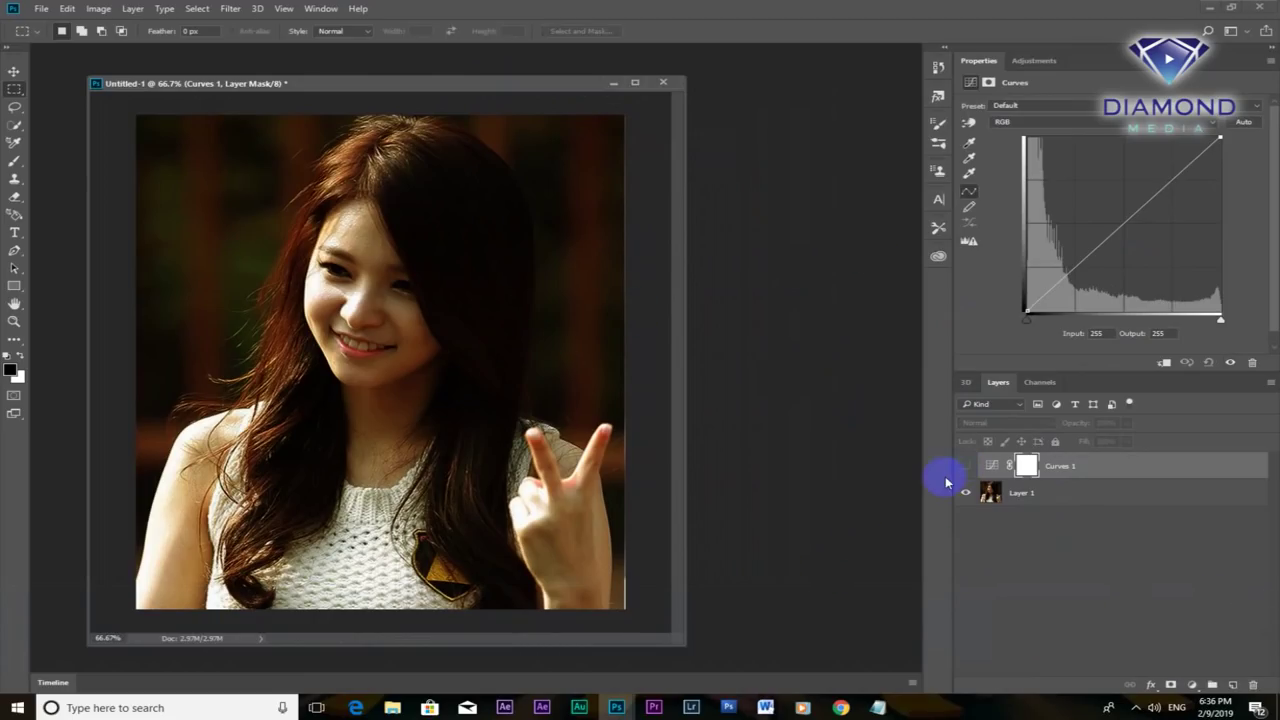
pyautogui.click(1036, 495)
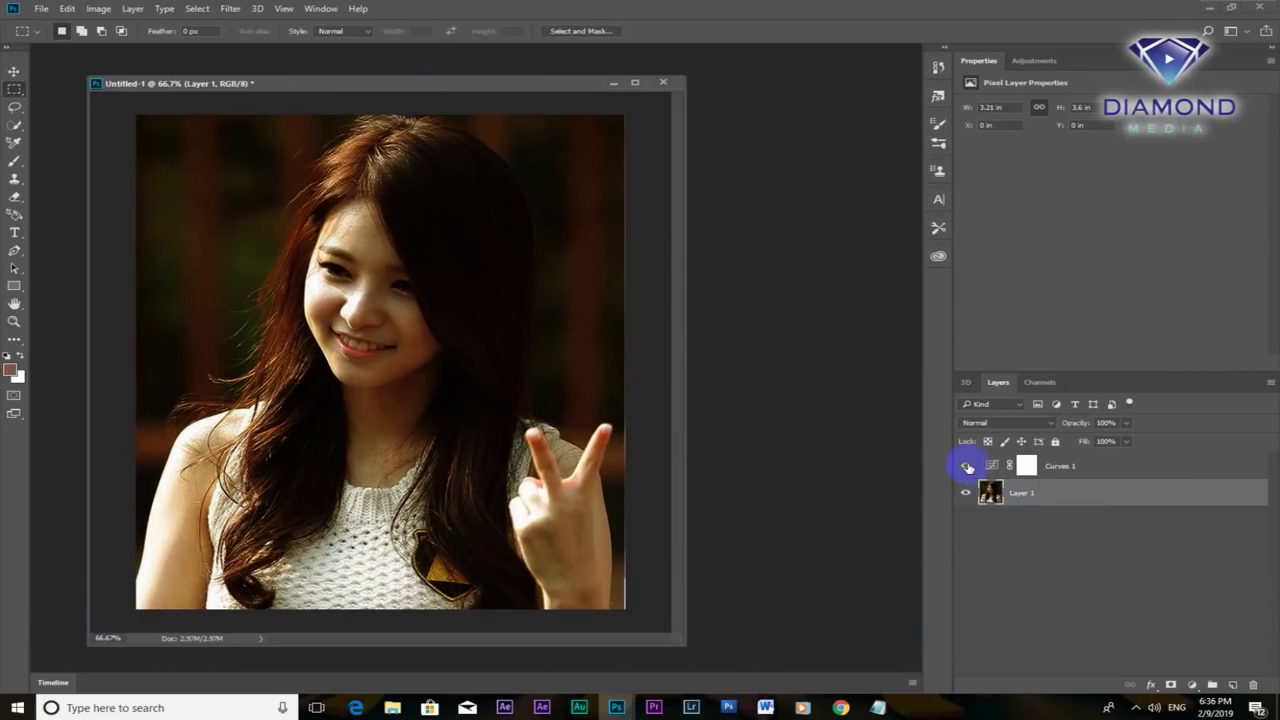
pyautogui.click(1036, 59)
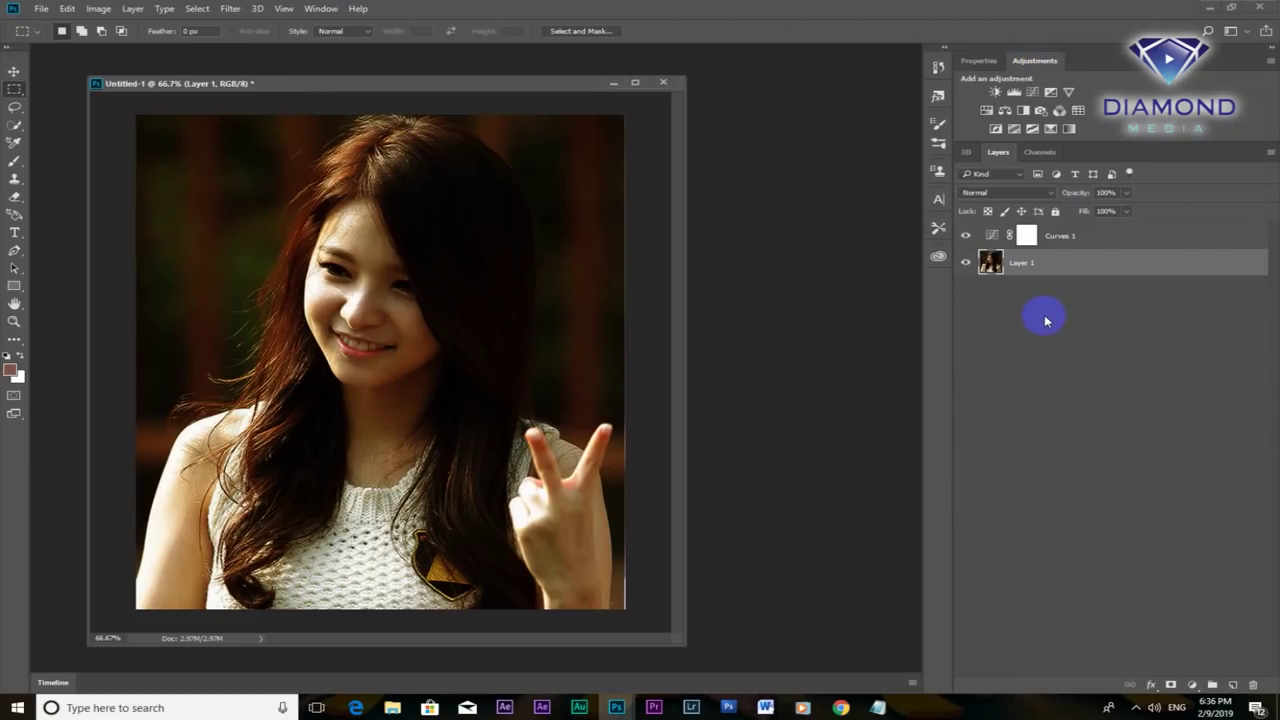
pyautogui.click(1082, 238)
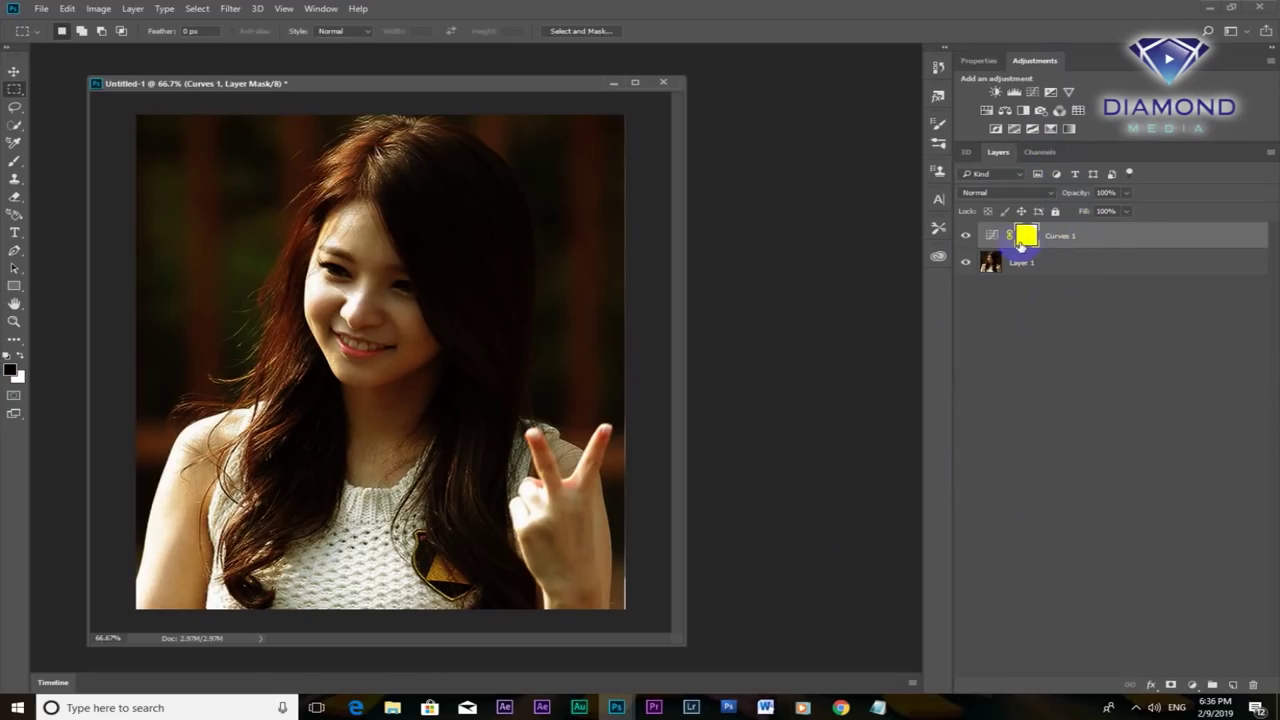
pyautogui.click(988, 240)
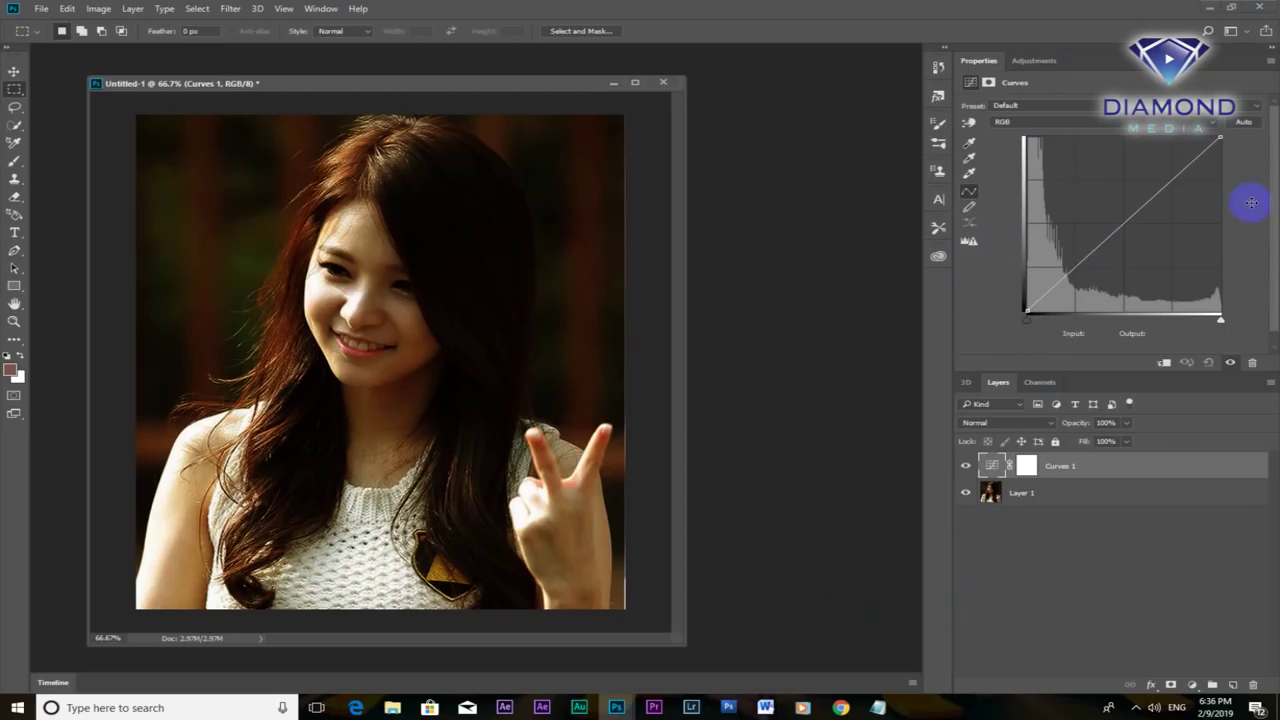
# Bow the RGB curve upward with the point tool to brighten the portrait.
pyautogui.click(970, 212)
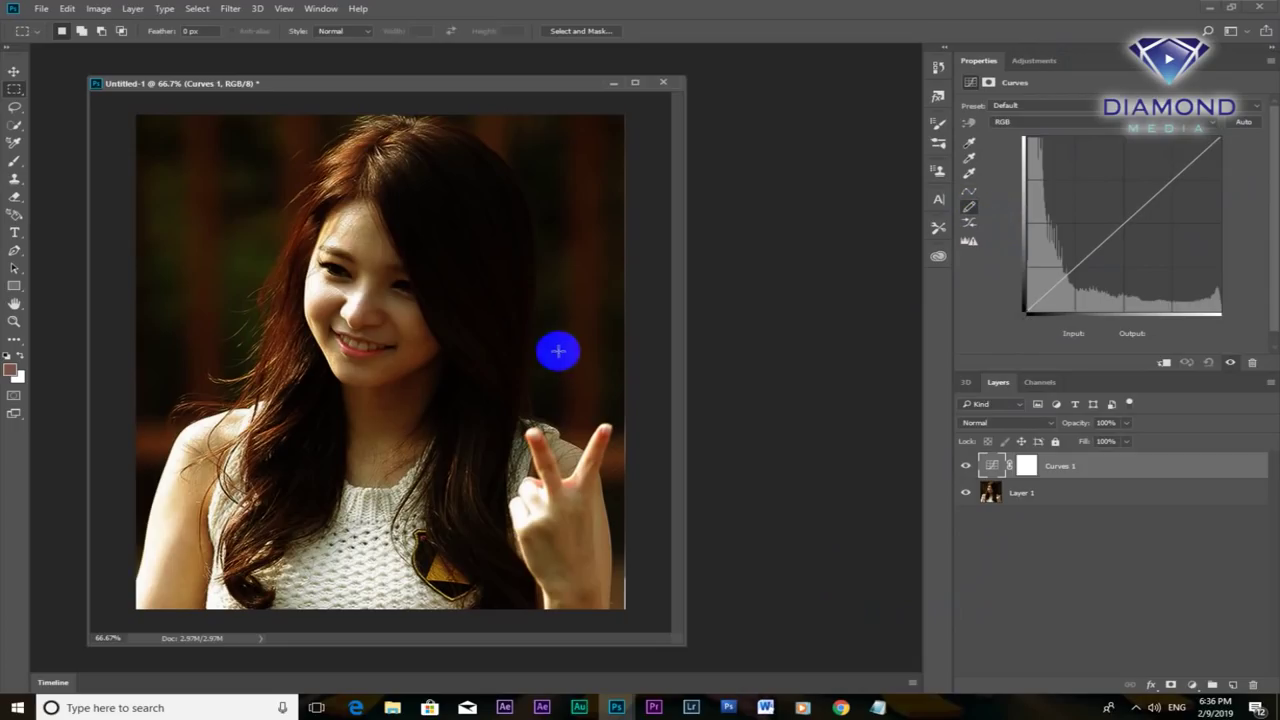
pyautogui.click(970, 193)
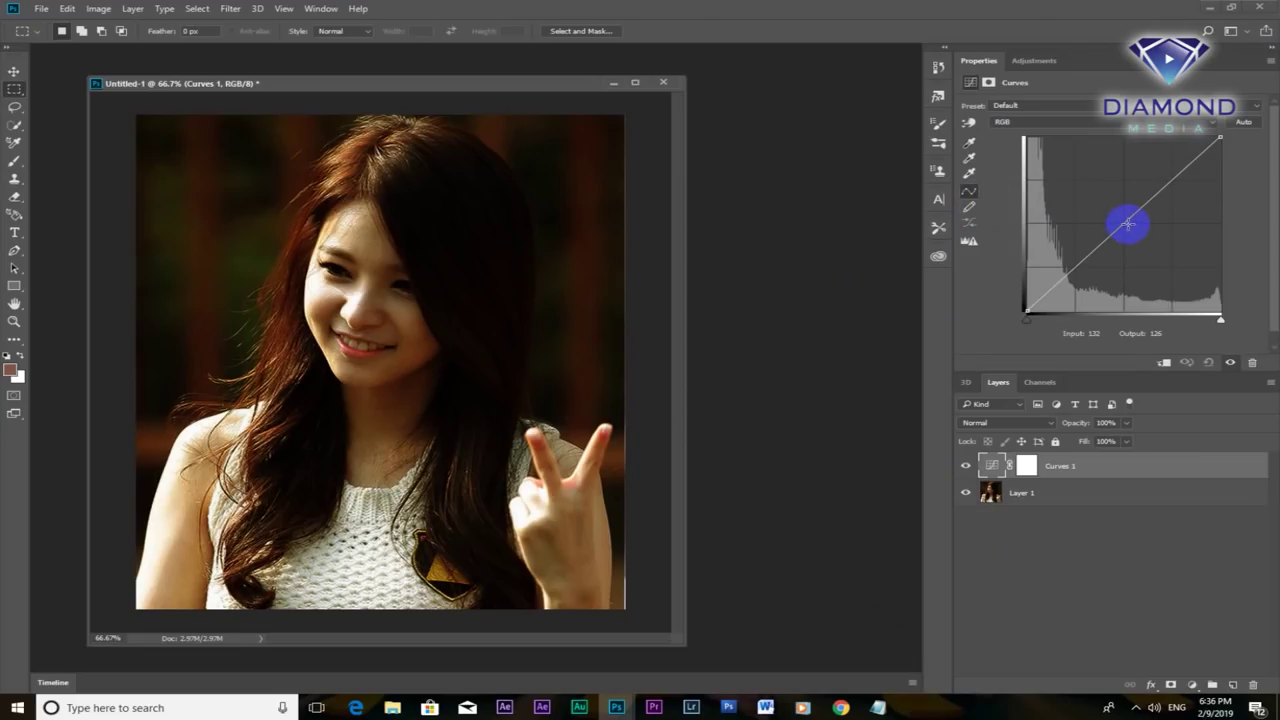
pyautogui.moveTo(1127, 224); pyautogui.dragTo(1102, 210)
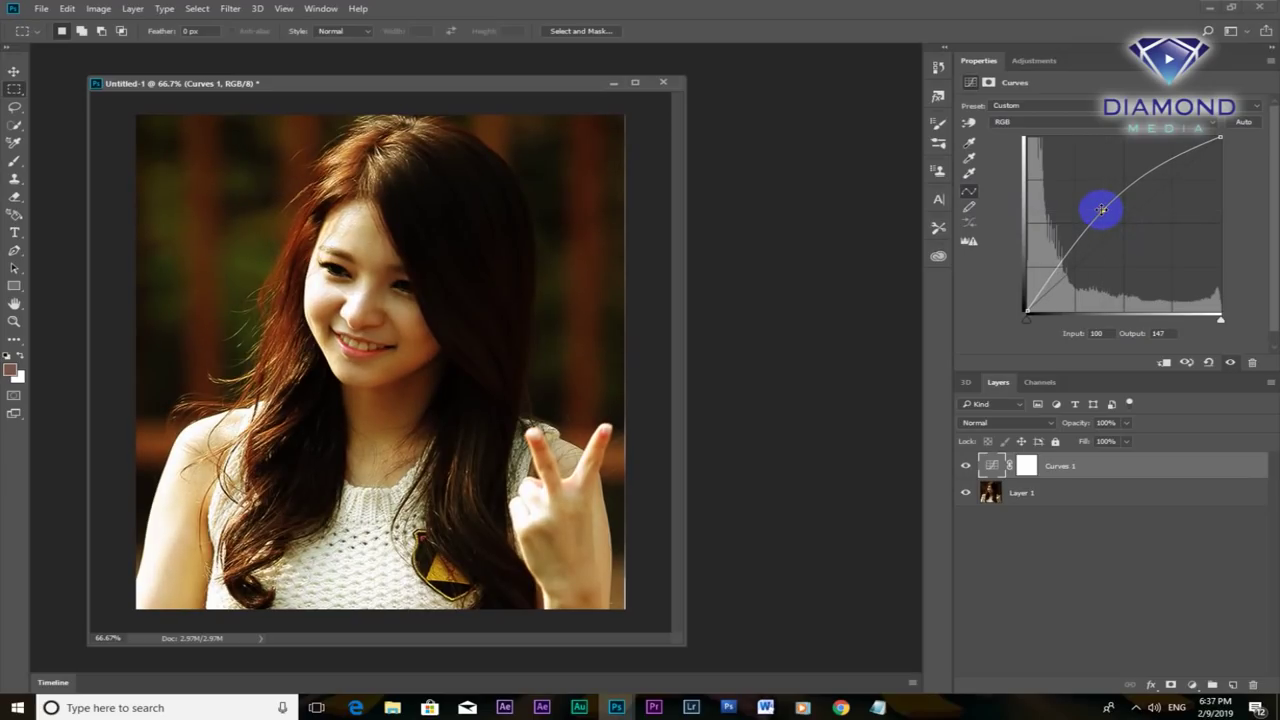
# Lift the Blue channel curve to output 146 at input 90.
pyautogui.click(1007, 123)
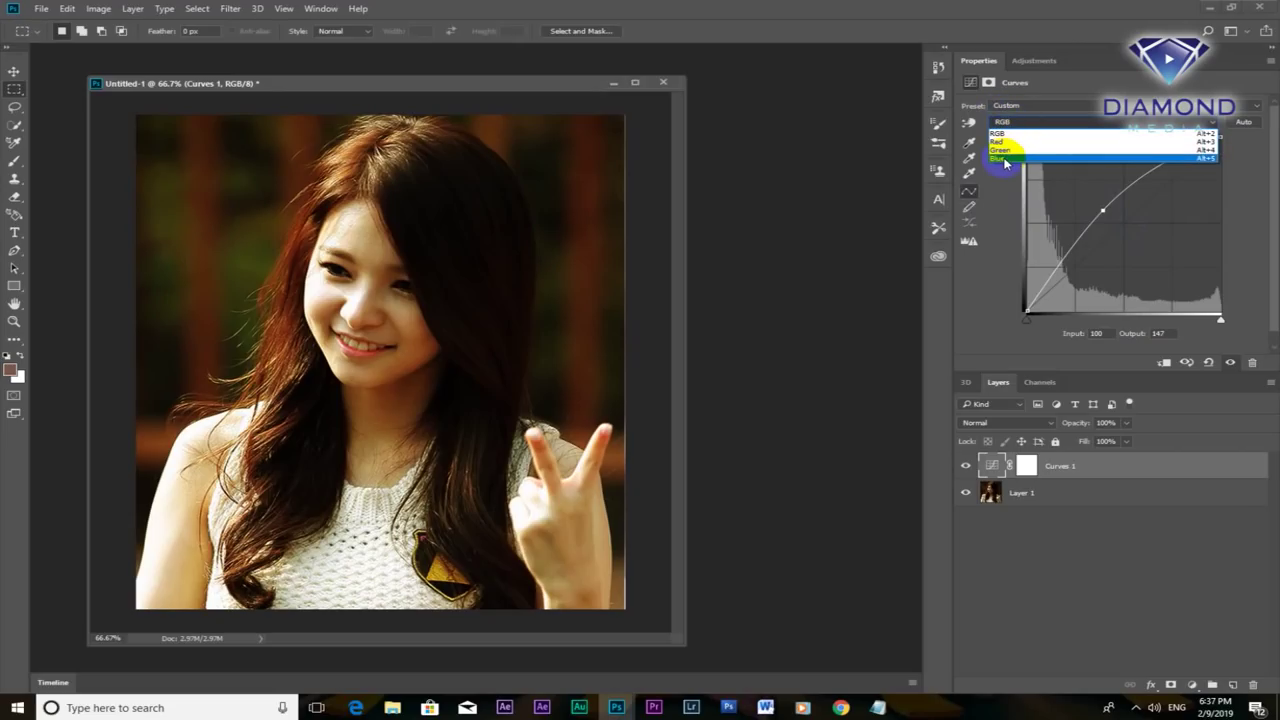
pyautogui.click(1005, 159)
pyautogui.moveTo(1127, 222)
pyautogui.mouseDown()
pyautogui.moveTo(1136, 237)
pyautogui.moveTo(1098, 201)
pyautogui.mouseUp()
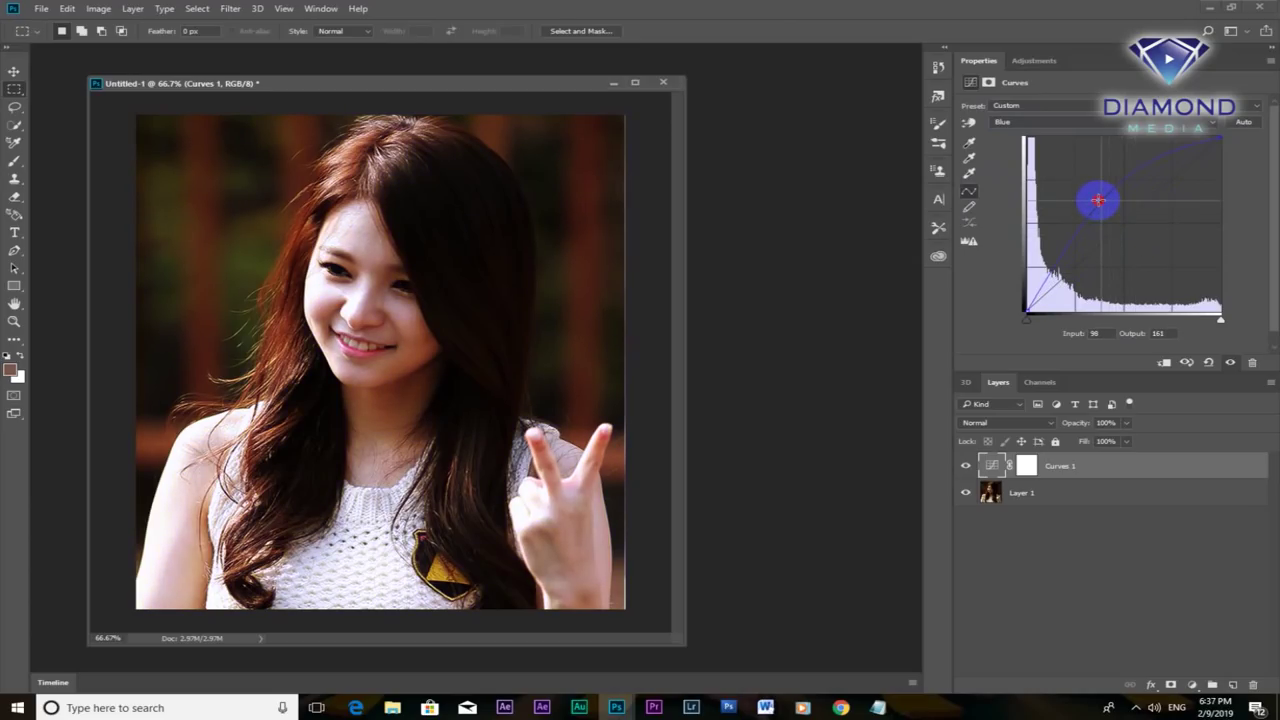
pyautogui.moveTo(1097, 200); pyautogui.dragTo(1092, 211)
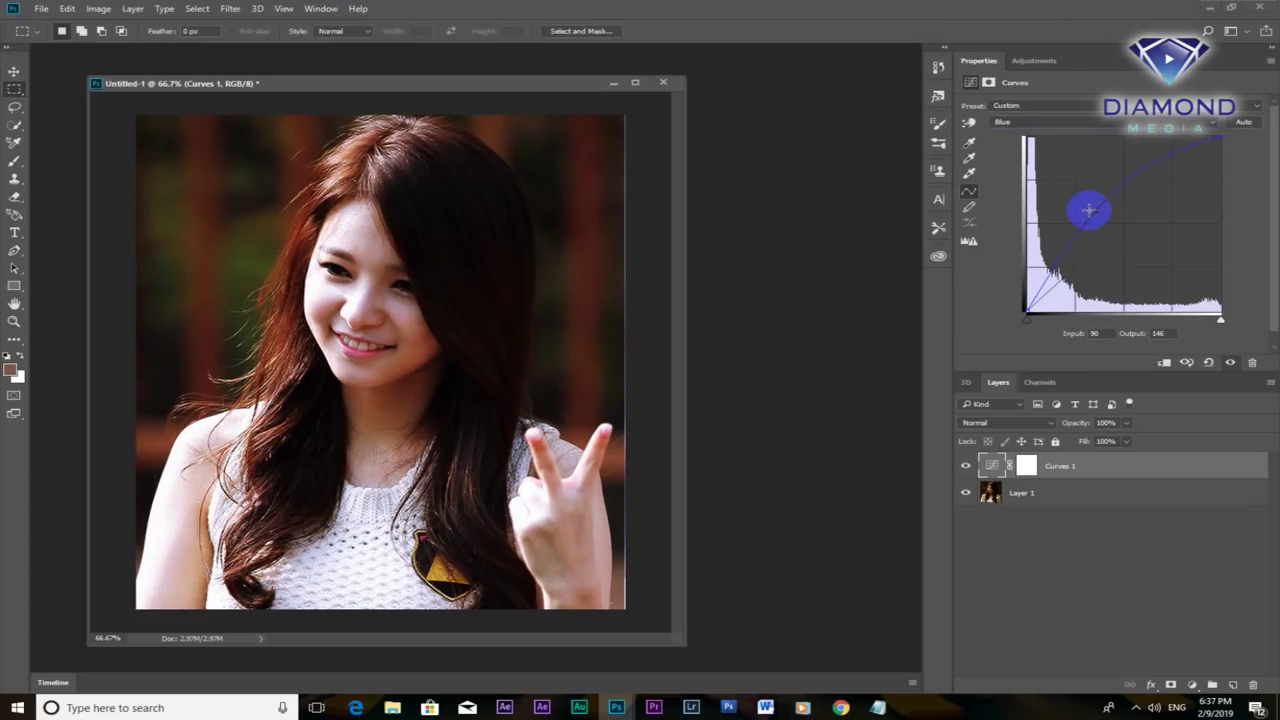
pyautogui.click(1016, 122)
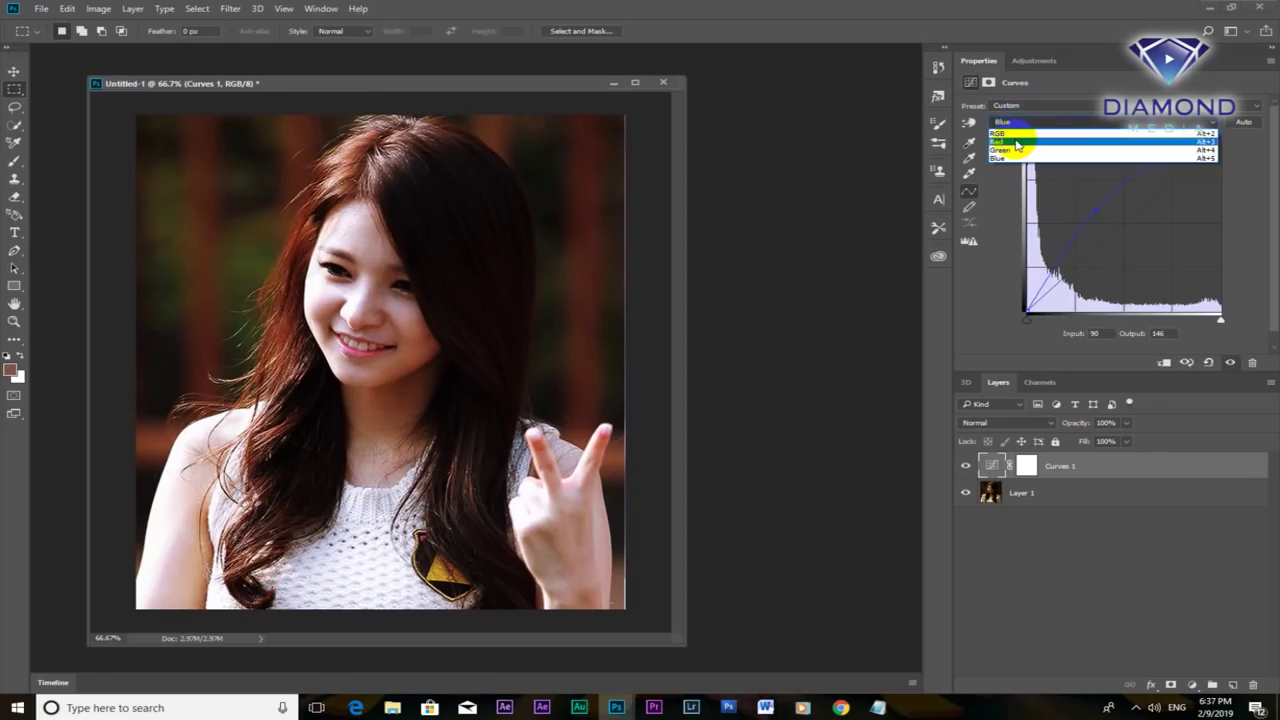
# Lower the Red curve to output 136 at input 153, undoing a trial white-point sample.
pyautogui.click(999, 141)
pyautogui.moveTo(1125, 197); pyautogui.dragTo(1143, 219)
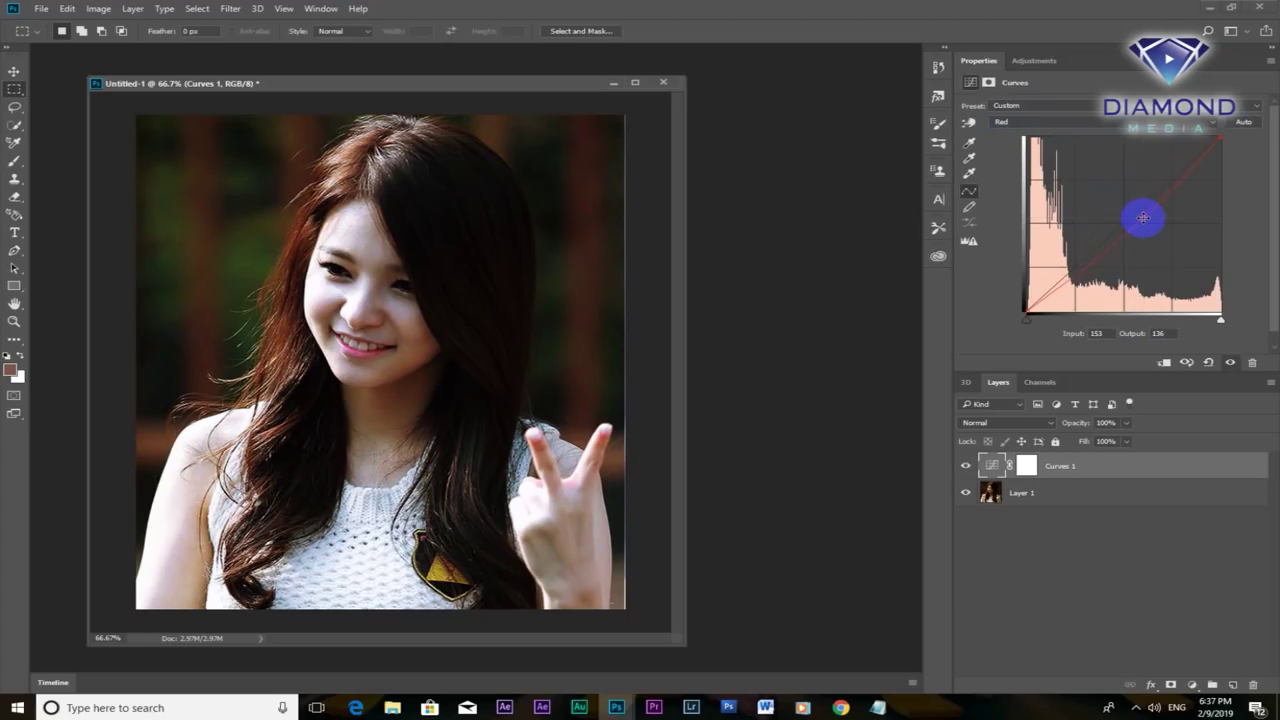
pyautogui.click(968, 174)
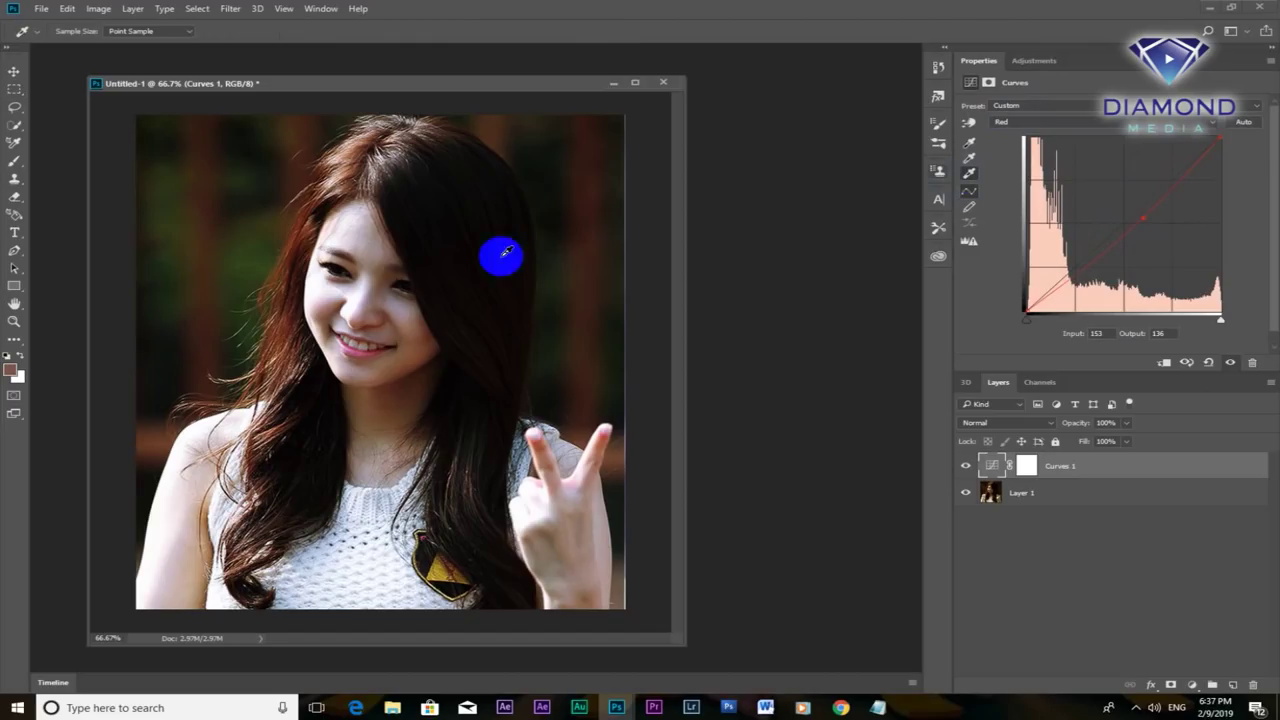
pyautogui.click(577, 207)
pyautogui.click(557, 466)
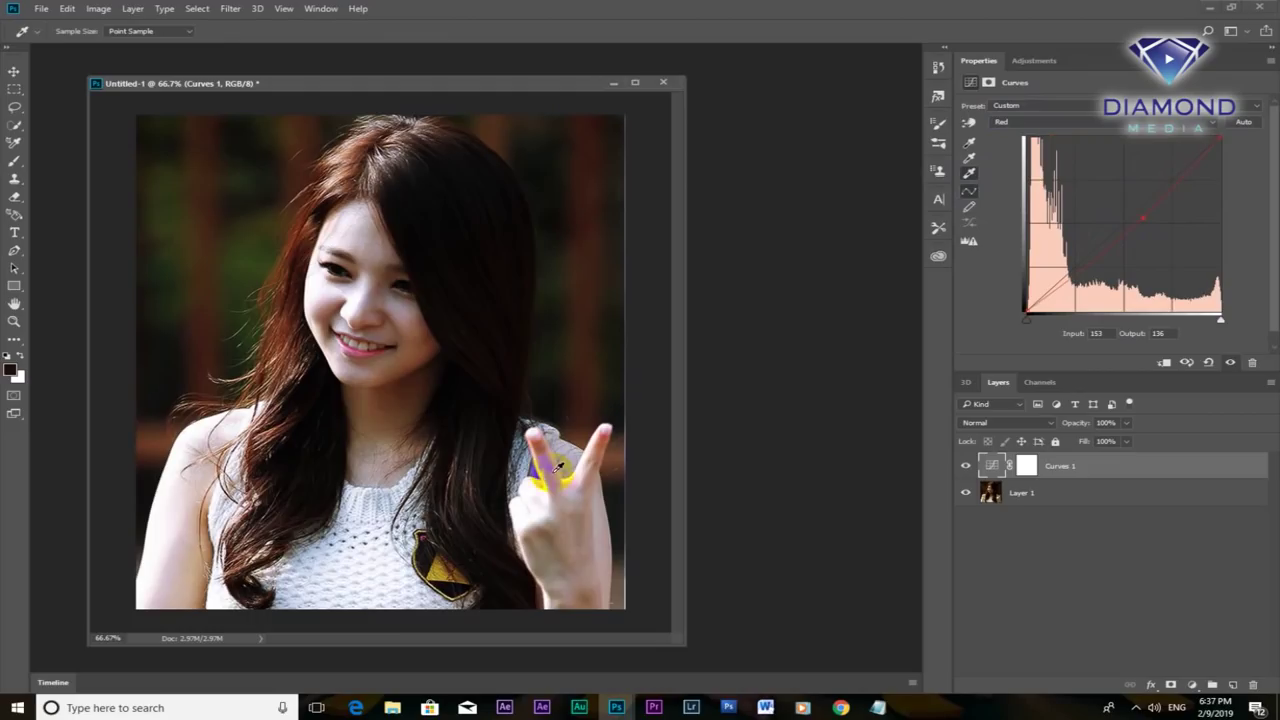
pyautogui.moveTo(556, 484); pyautogui.dragTo(531, 508)
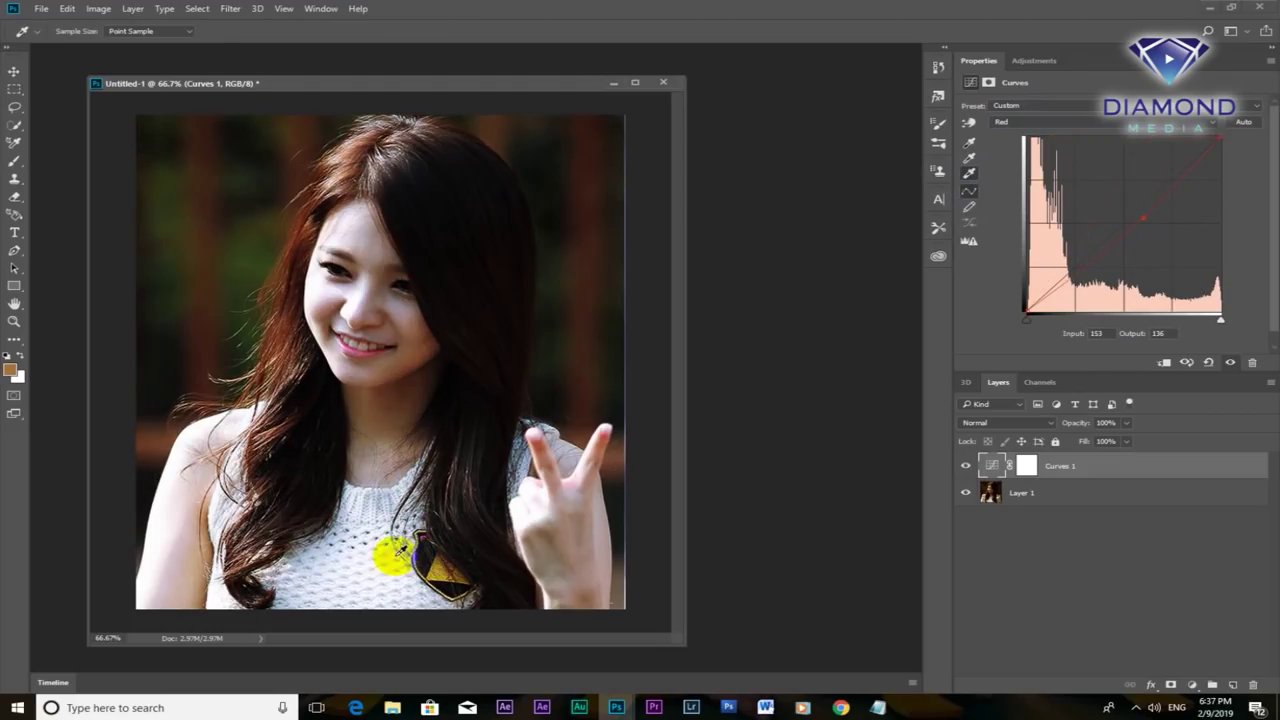
pyautogui.click(295, 526)
pyautogui.click(223, 322)
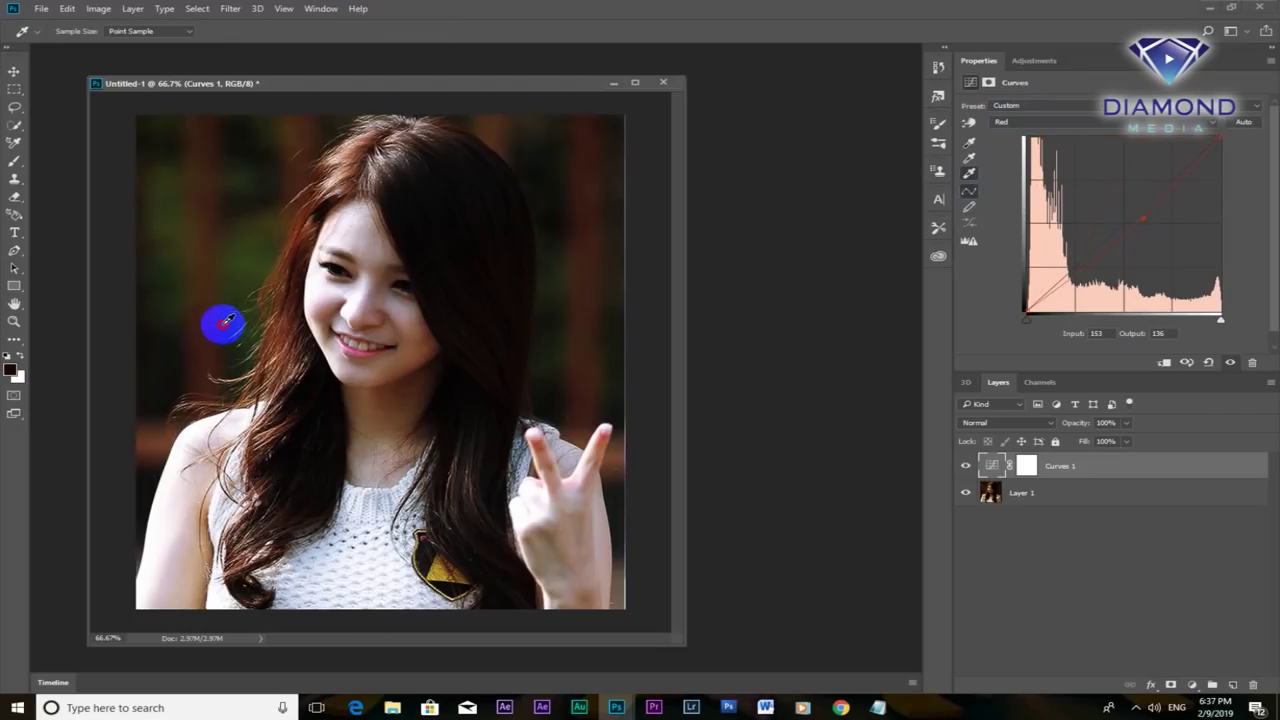
pyautogui.hotkey('ctrl', 'z')
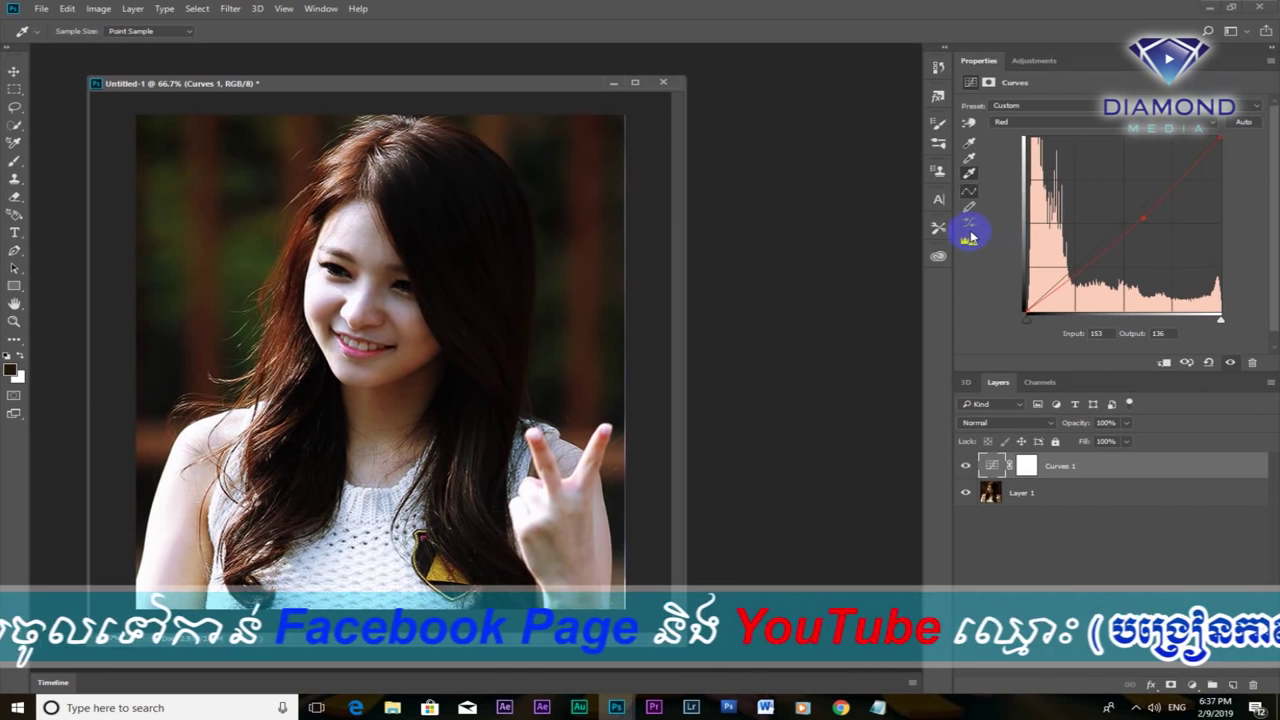
# Drag on the photo to add a Red shadow point at input 21, output 16.
pyautogui.click(970, 123)
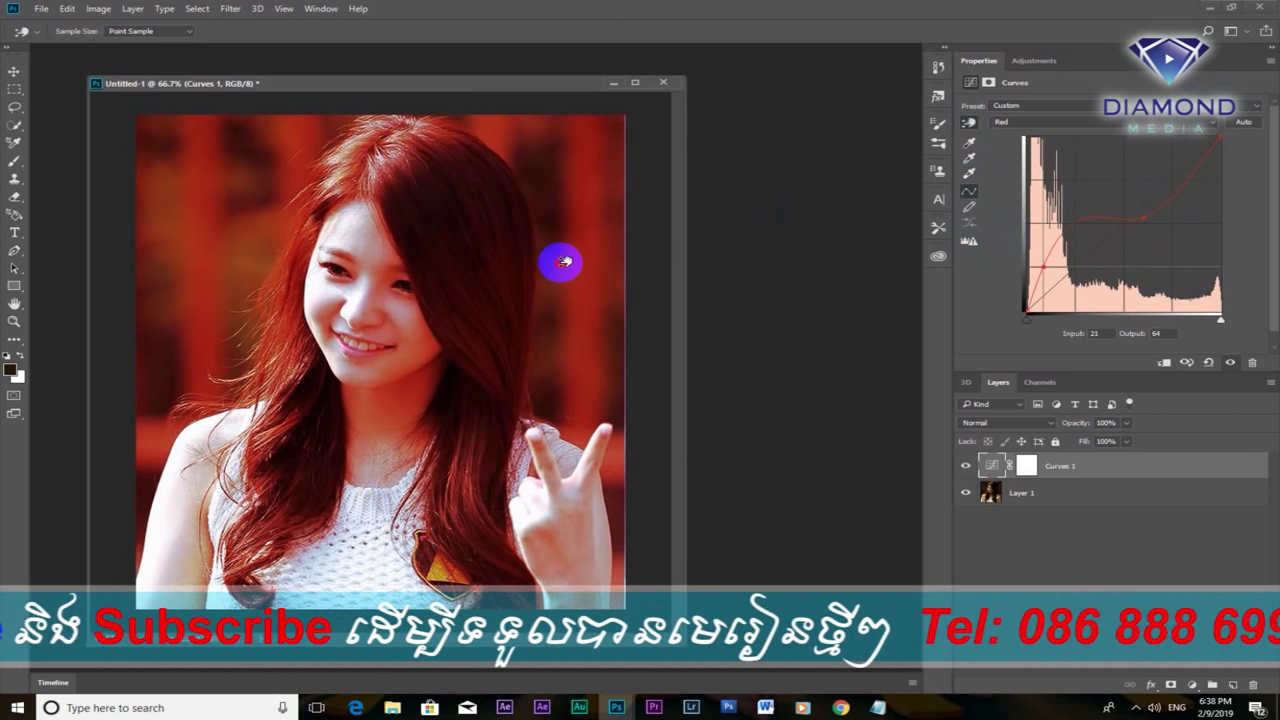
pyautogui.moveTo(563, 262)
pyautogui.mouseDown()
pyautogui.moveTo(534, 294)
pyautogui.moveTo(506, 292)
pyautogui.moveTo(520, 292)
pyautogui.mouseUp()
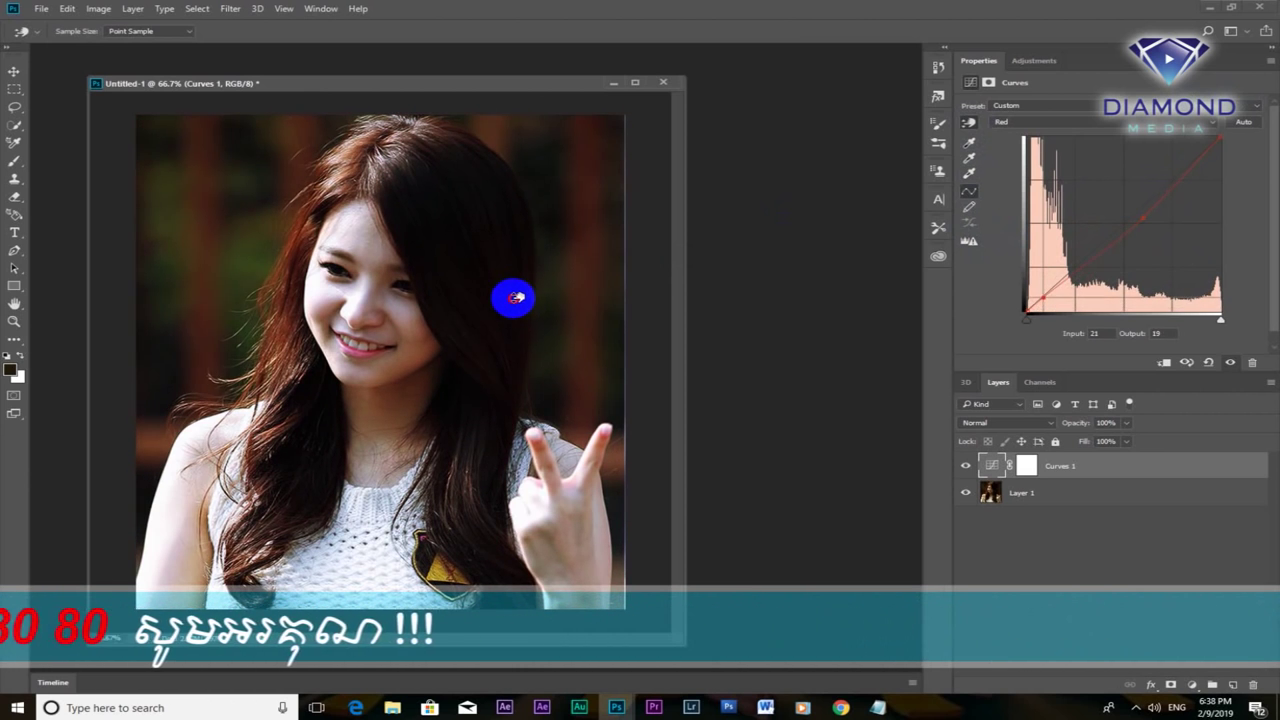
pyautogui.moveTo(520, 292); pyautogui.dragTo(510, 295)
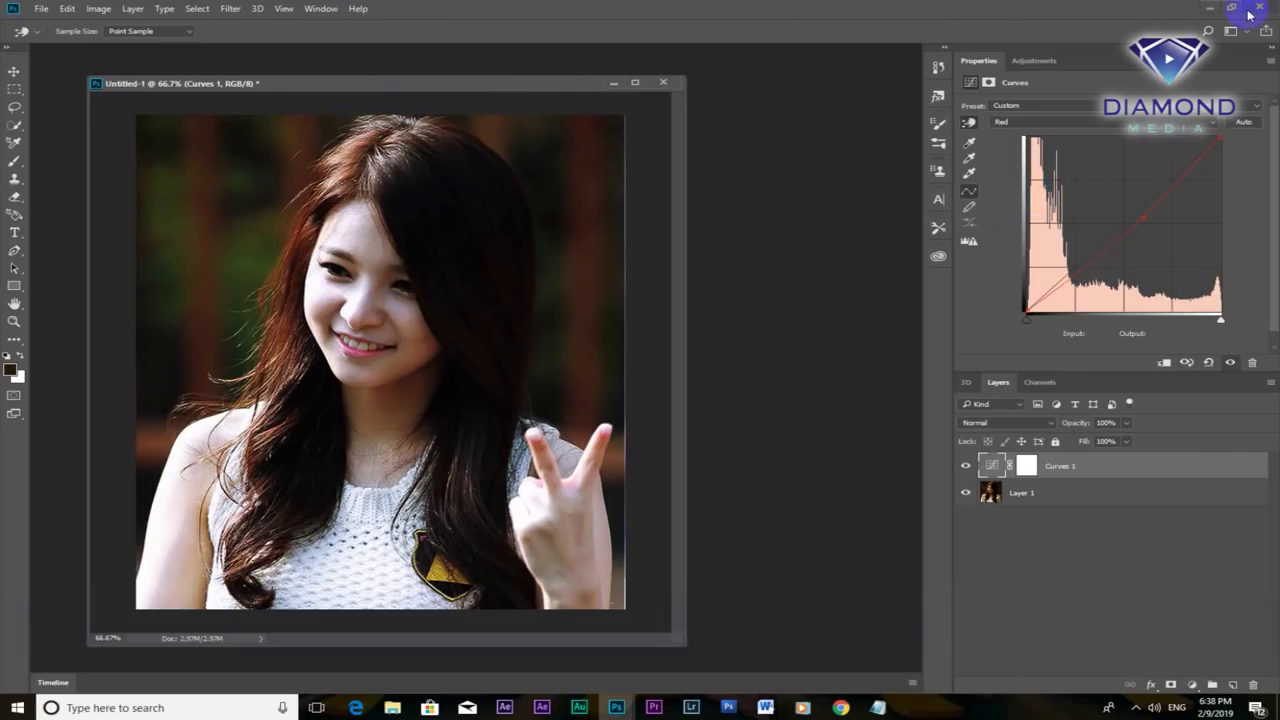
# Move the document window right and toggle Curves 1 visibility for a before/after comparison.
pyautogui.moveTo(485, 88); pyautogui.dragTo(575, 83)
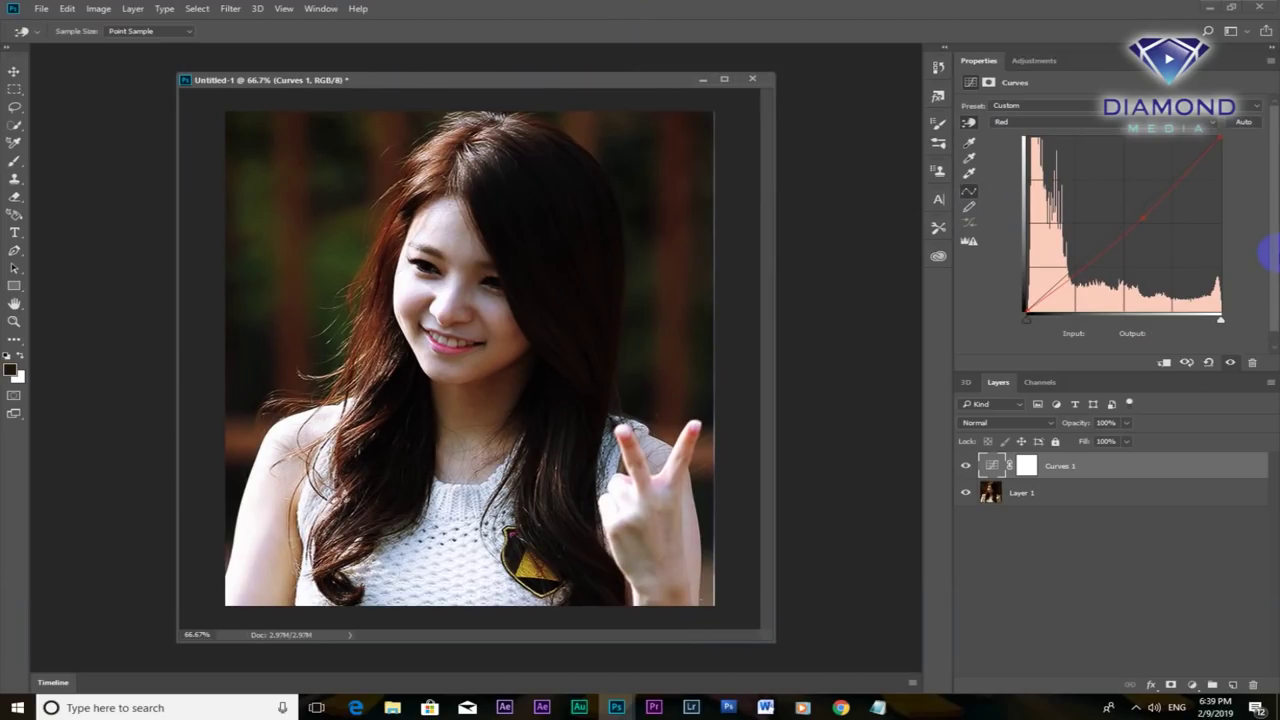
pyautogui.click(966, 466)
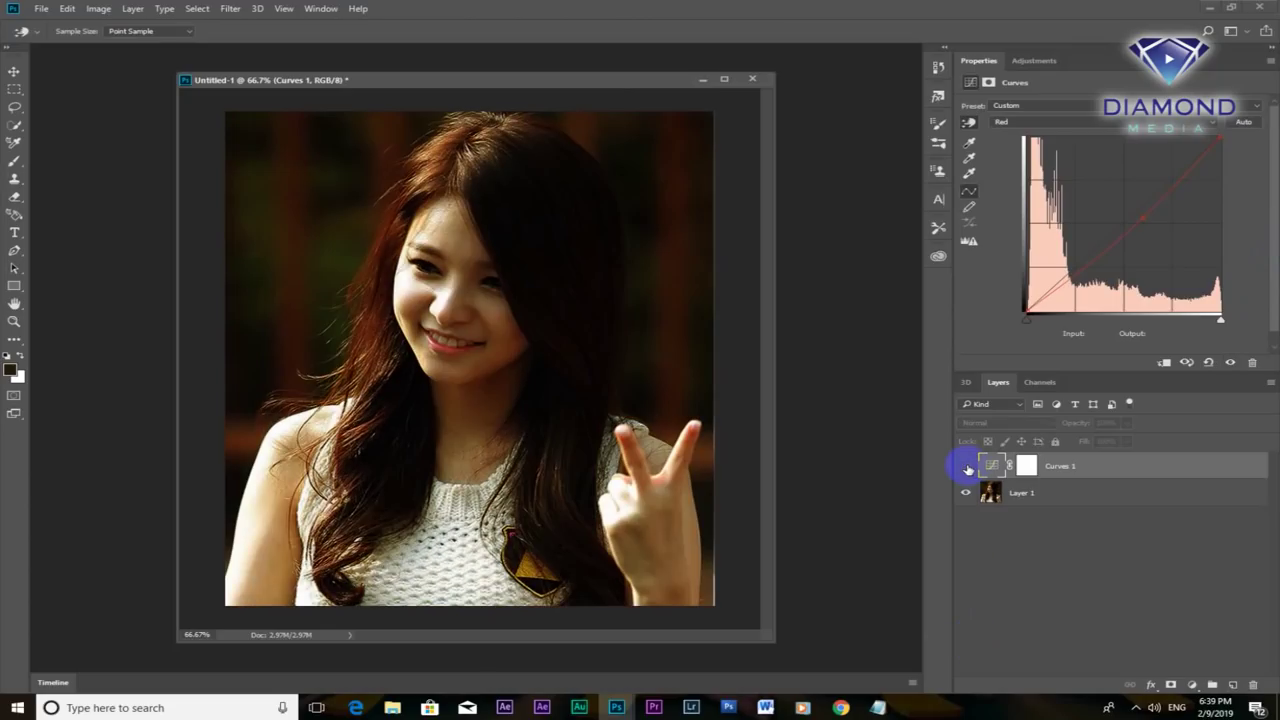
pyautogui.click(966, 466)
pyautogui.click(966, 466)
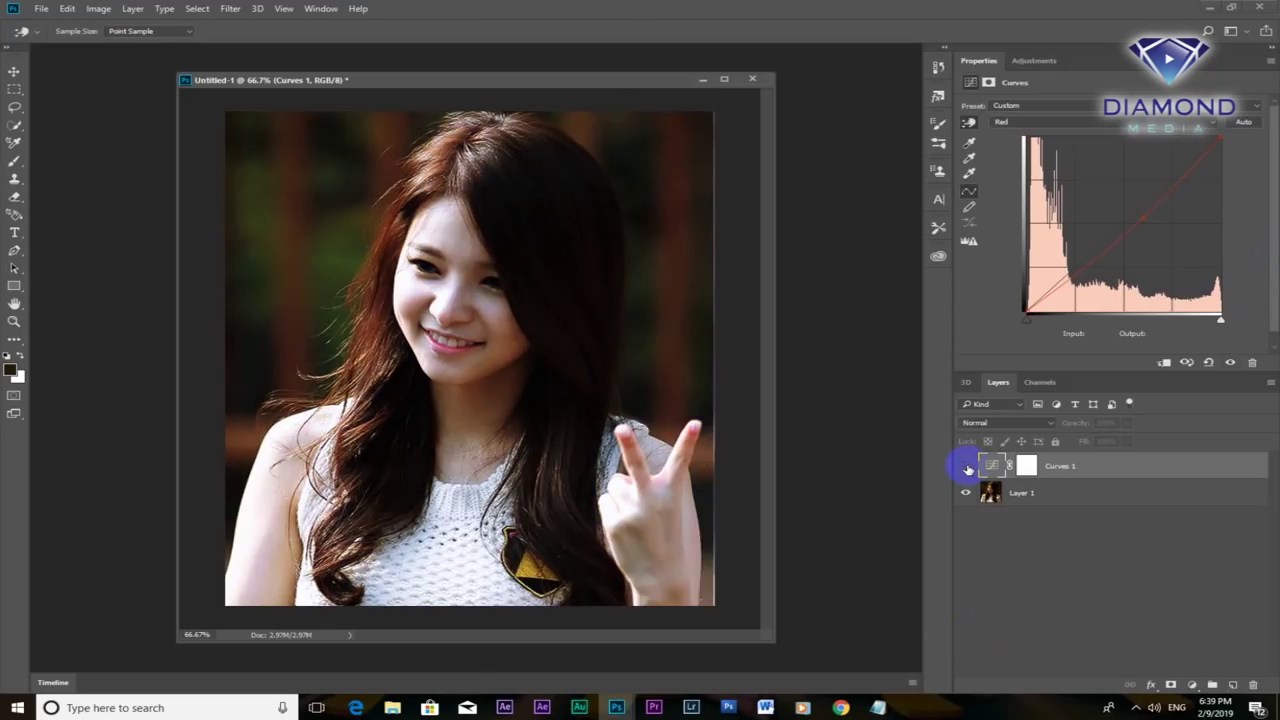
pyautogui.click(966, 466)
pyautogui.click(966, 466)
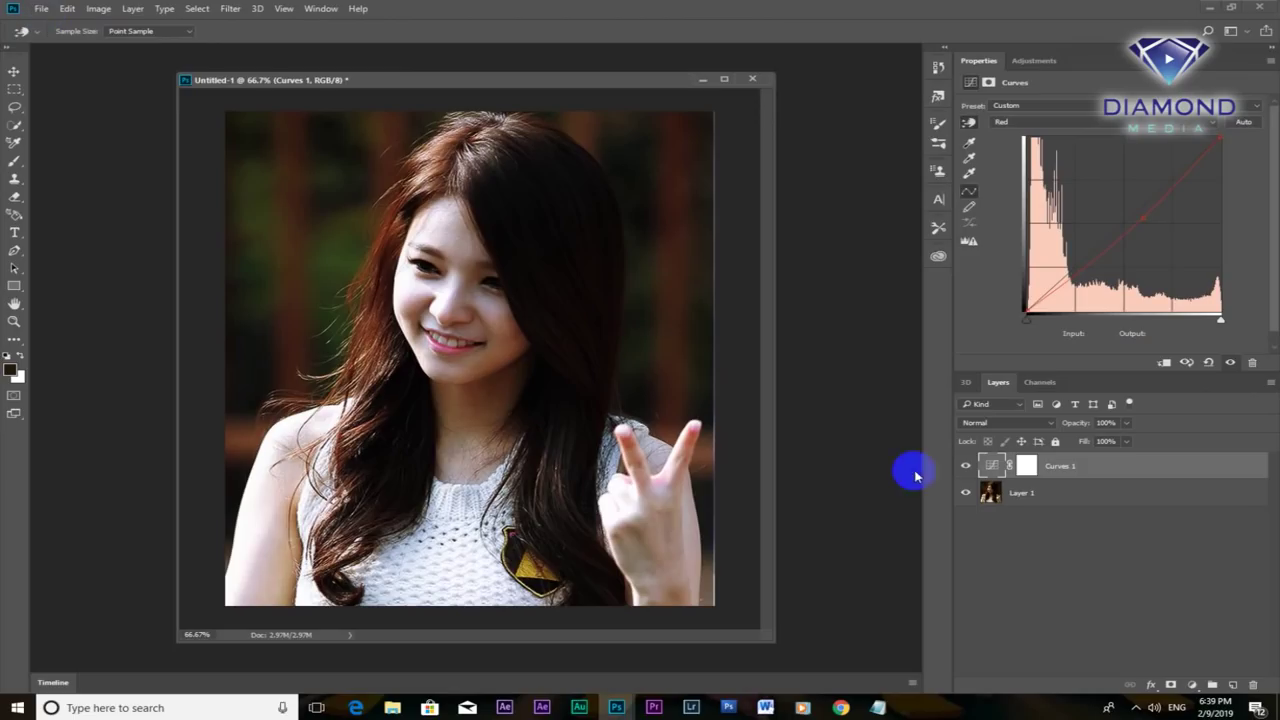
# Bend the Red curve down at the midtones after a quick Curves 1 comparison.
pyautogui.click(966, 467)
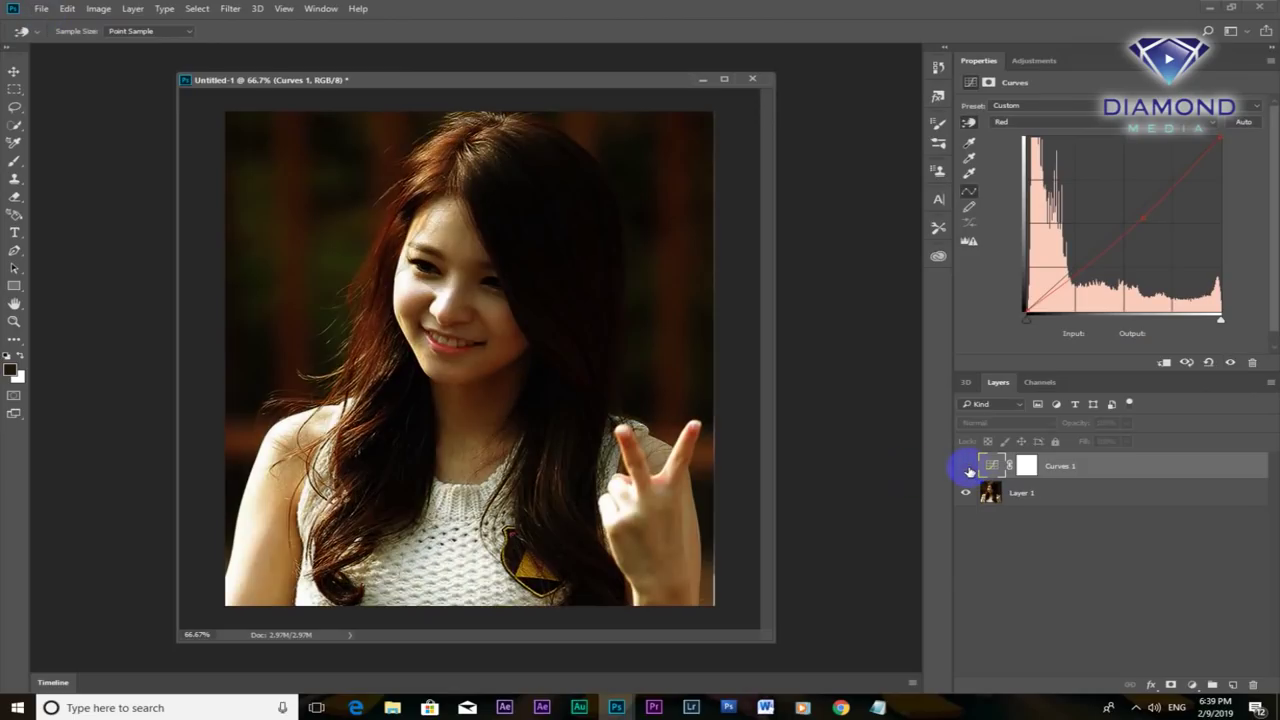
pyautogui.click(968, 172)
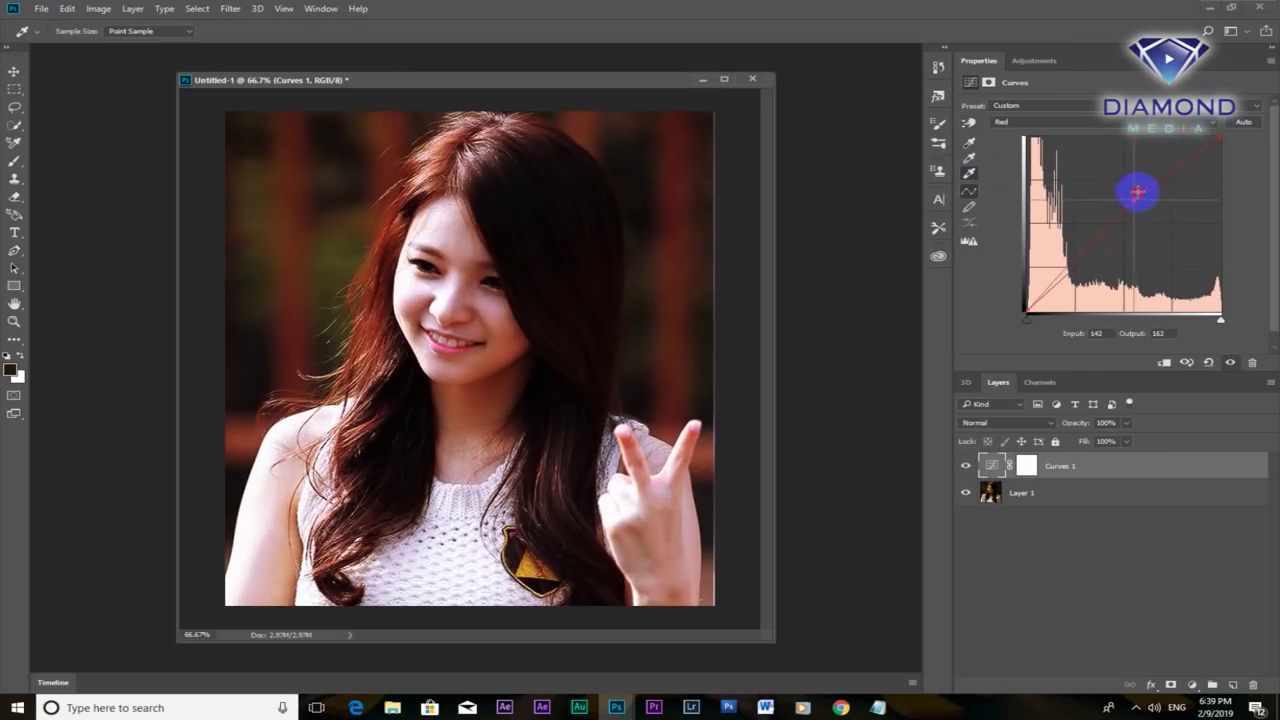
pyautogui.moveTo(1171, 214)
pyautogui.mouseDown()
pyautogui.moveTo(1163, 227)
pyautogui.moveTo(1117, 206)
pyautogui.moveTo(1151, 191)
pyautogui.moveTo(1177, 207)
pyautogui.moveTo(1157, 210)
pyautogui.moveTo(1157, 196)
pyautogui.moveTo(1174, 206)
pyautogui.moveTo(1158, 208)
pyautogui.mouseUp()
pyautogui.click(969, 157)
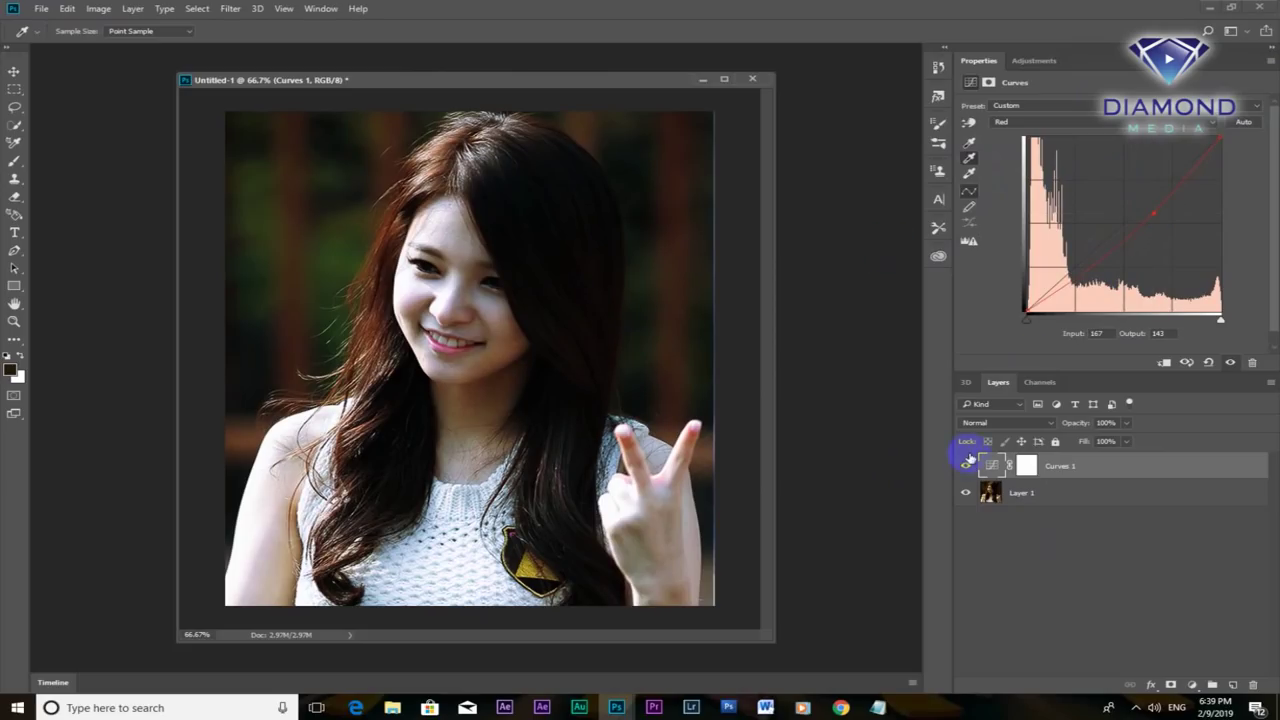
# Compare before and after, then set the Red midtone point to input 163, output 126.
pyautogui.click(964, 466)
pyautogui.click(964, 467)
pyautogui.click(964, 469)
pyautogui.click(964, 469)
pyautogui.click(964, 469)
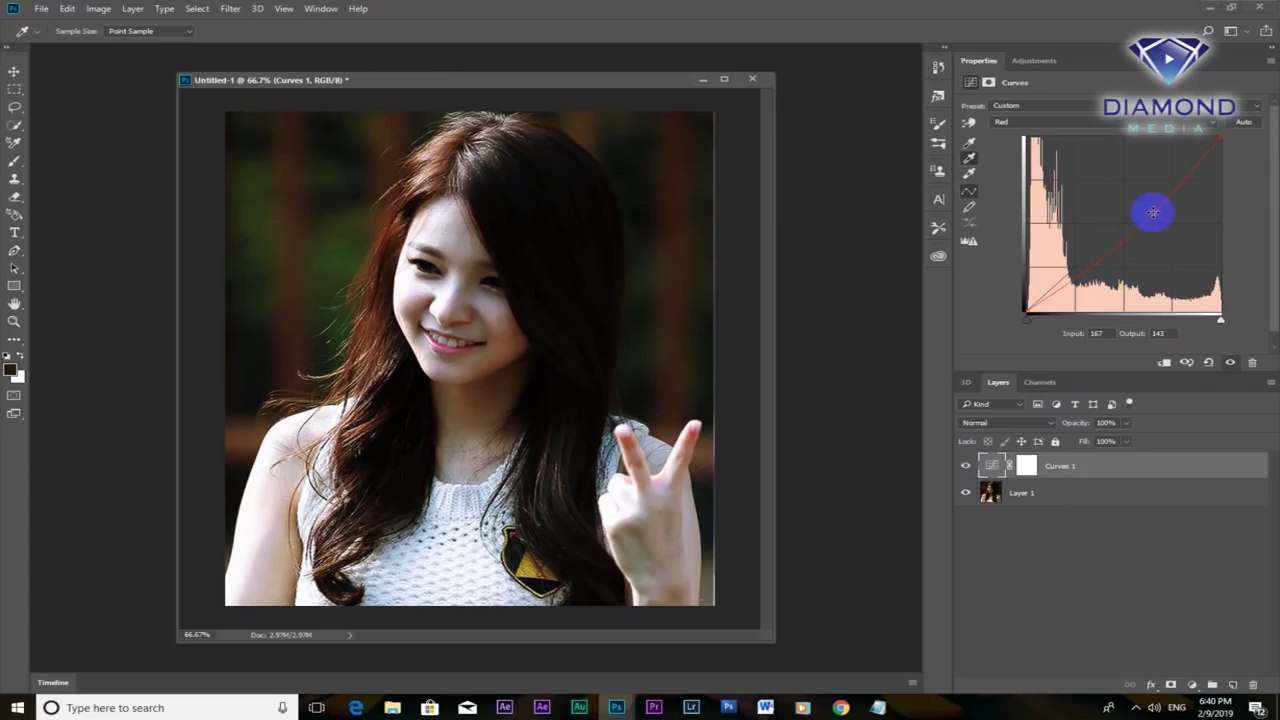
pyautogui.moveTo(1147, 210)
pyautogui.mouseDown()
pyautogui.moveTo(1165, 214)
pyautogui.moveTo(1138, 226)
pyautogui.moveTo(1151, 225)
pyautogui.mouseUp()
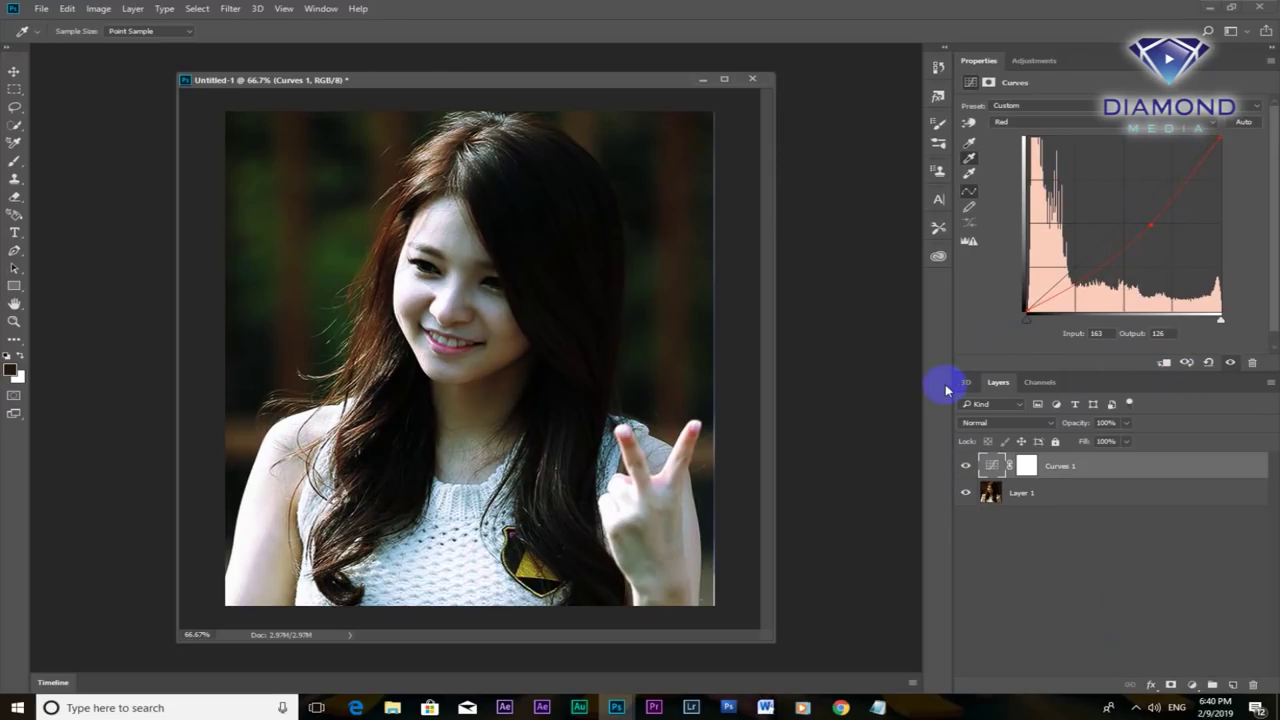
pyautogui.click(1137, 709)
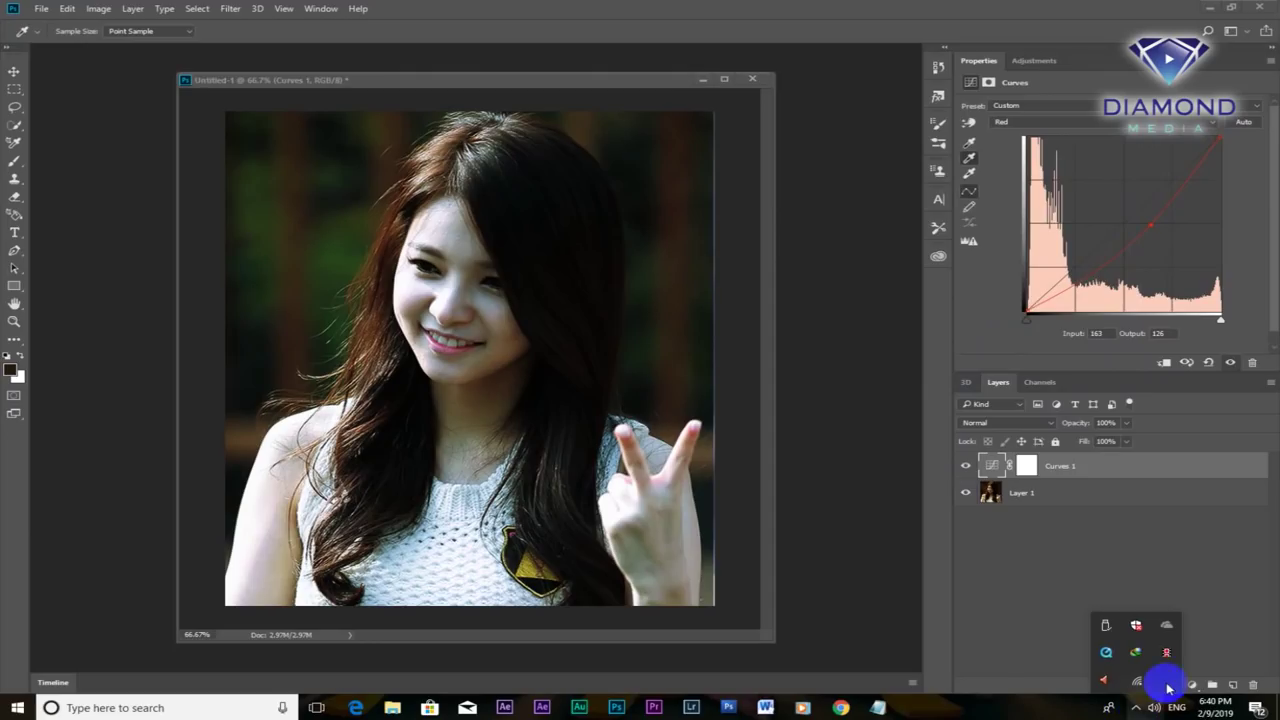
pyautogui.click(1226, 676)
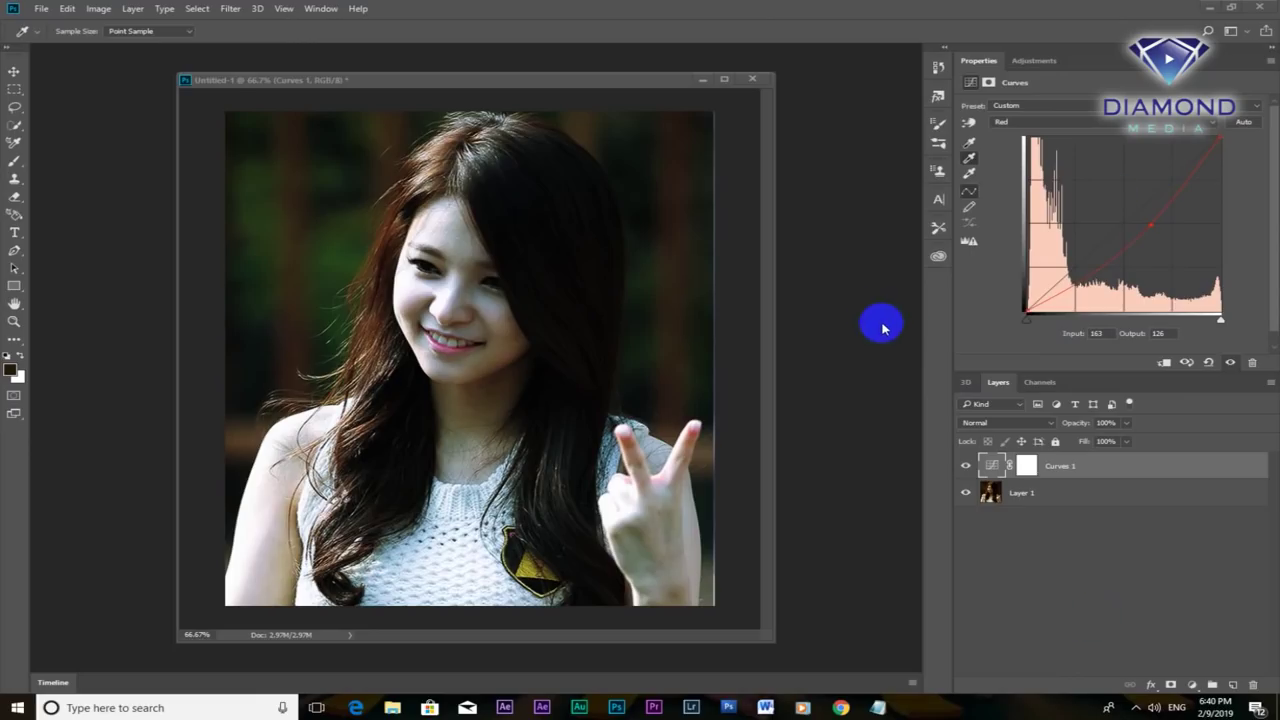
pyautogui.click(945, 346)
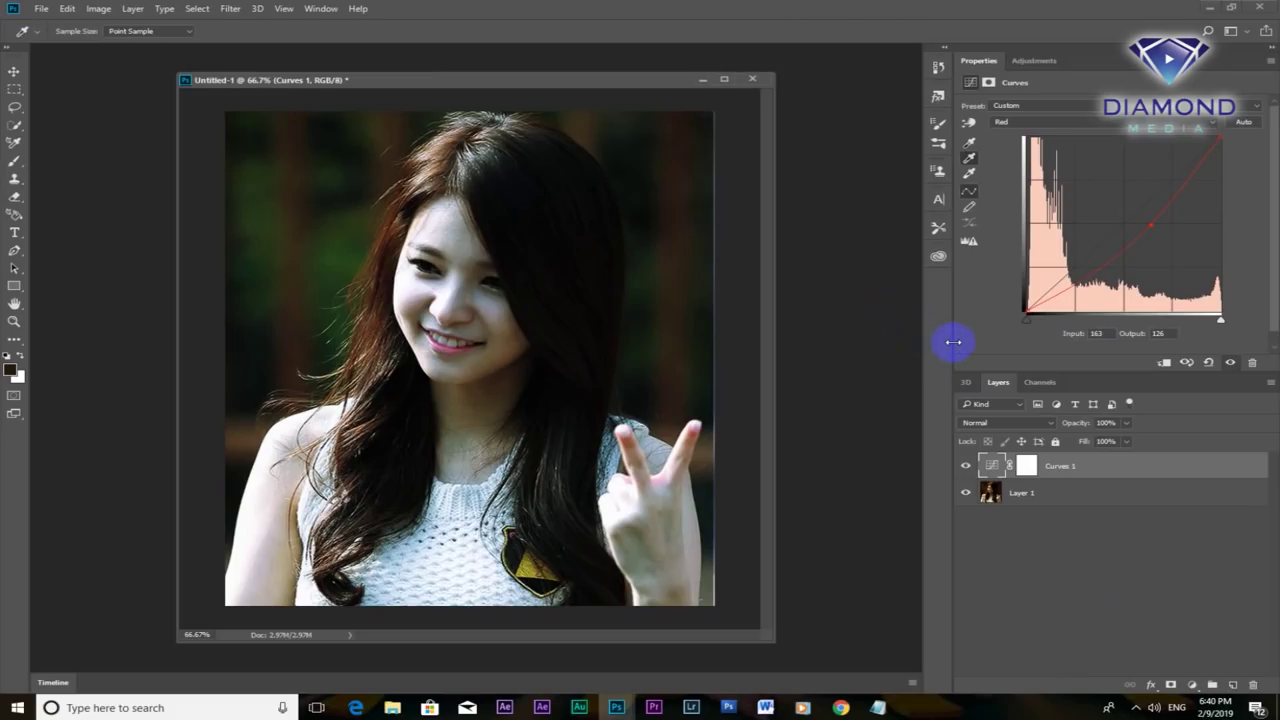
pyautogui.moveTo(917, 351); pyautogui.dragTo(921, 362)
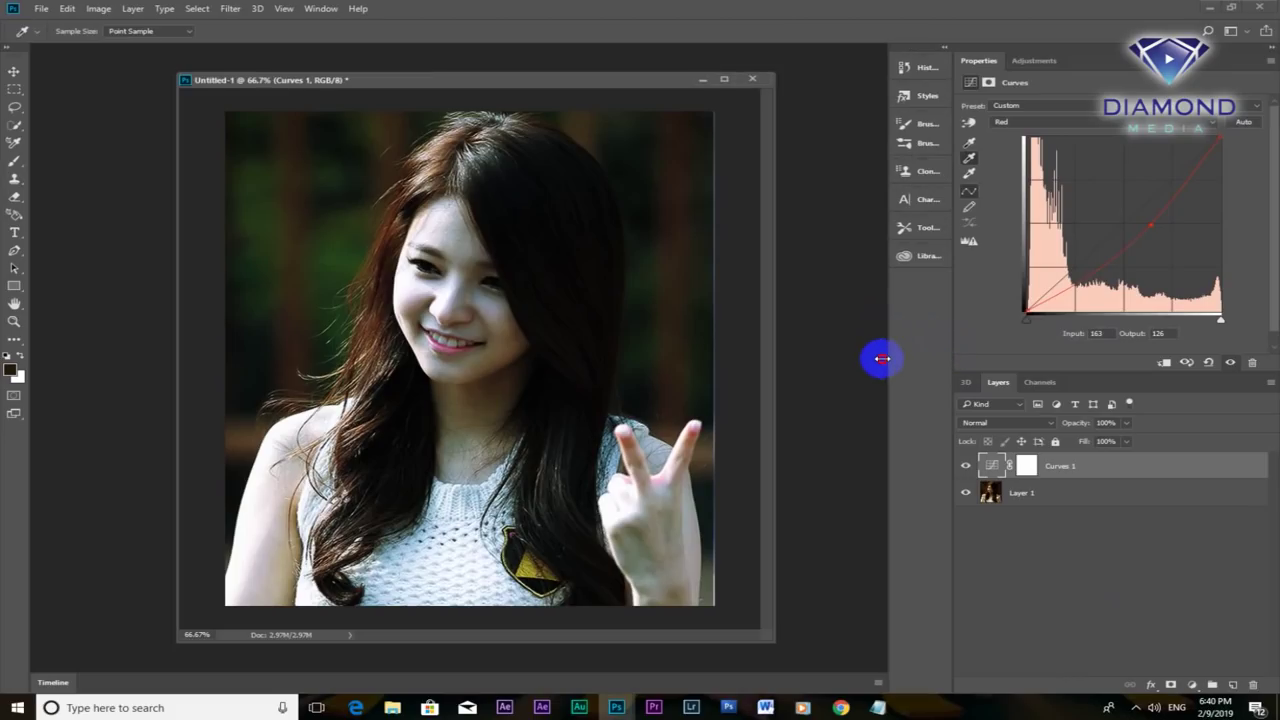
pyautogui.click(1135, 707)
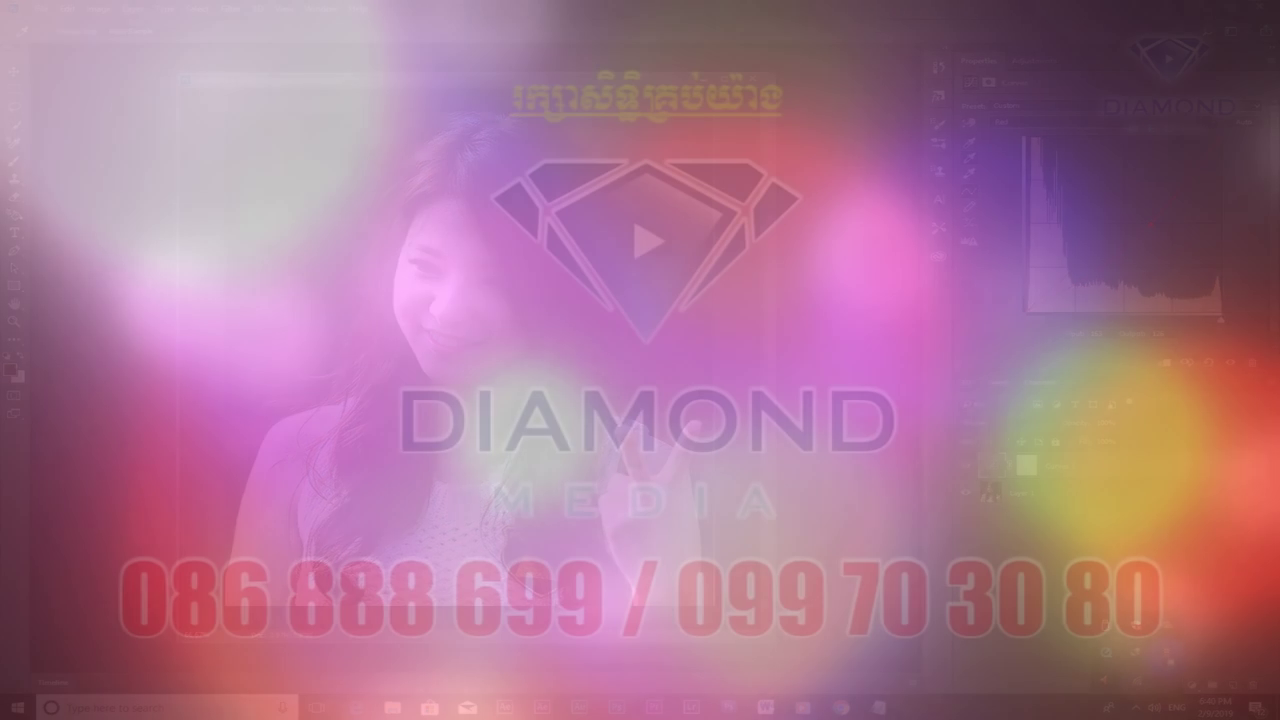